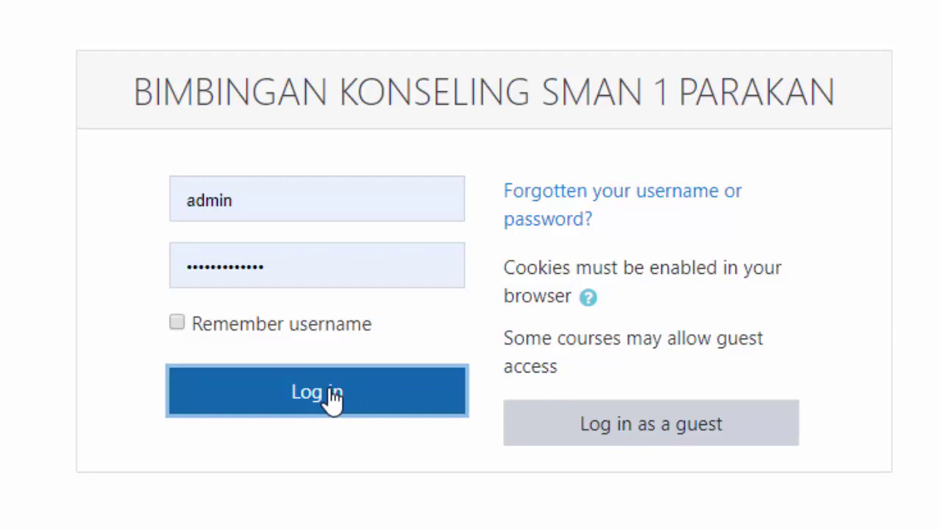
# - Log in to the school's counselling Moodle site with the administrator account
pyautogui.click(331, 390)
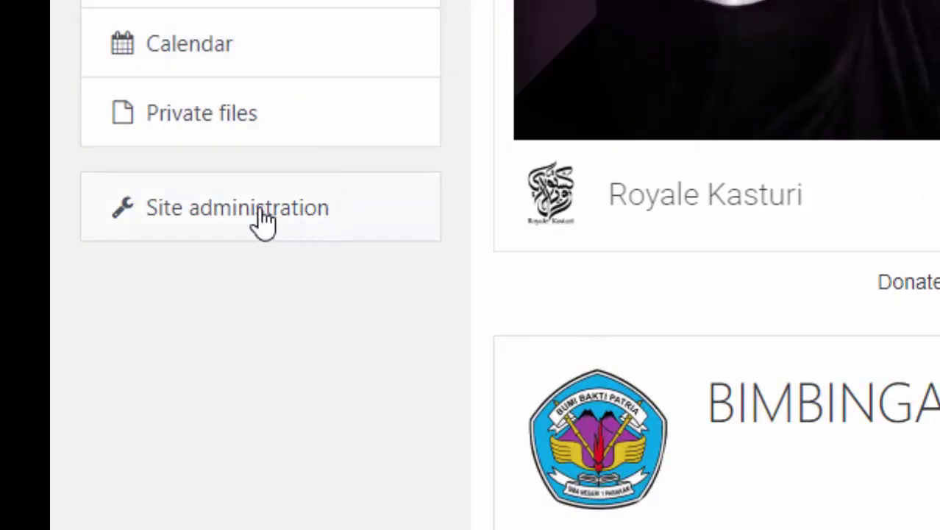
# - Go to the Upload users page under Site administration's Users section
pyautogui.click(258, 207)
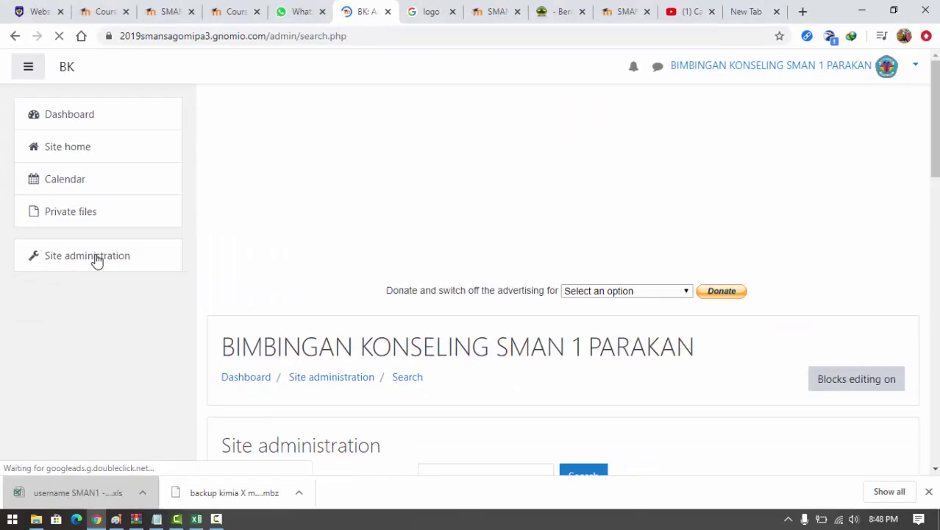
pyautogui.scroll(-5, 419, 245)
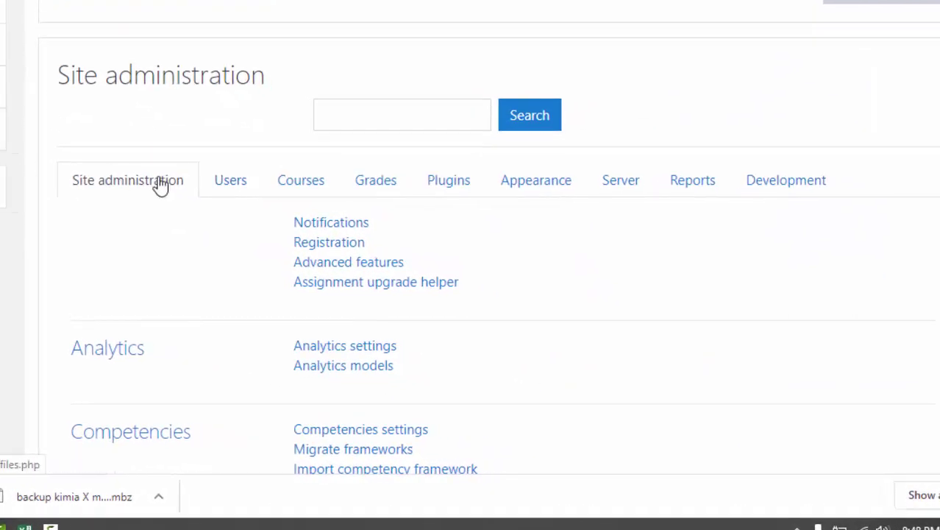
pyautogui.click(239, 184)
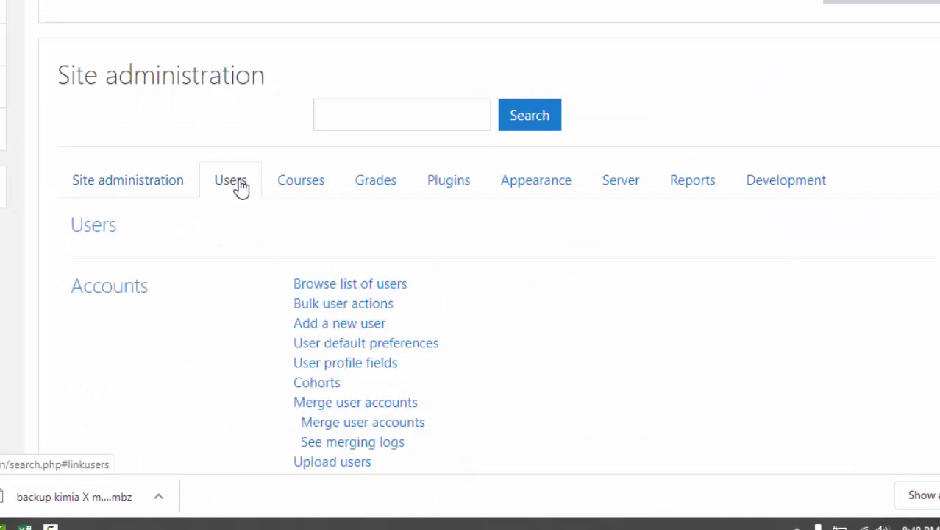
pyautogui.scroll(-1, 428, 190)
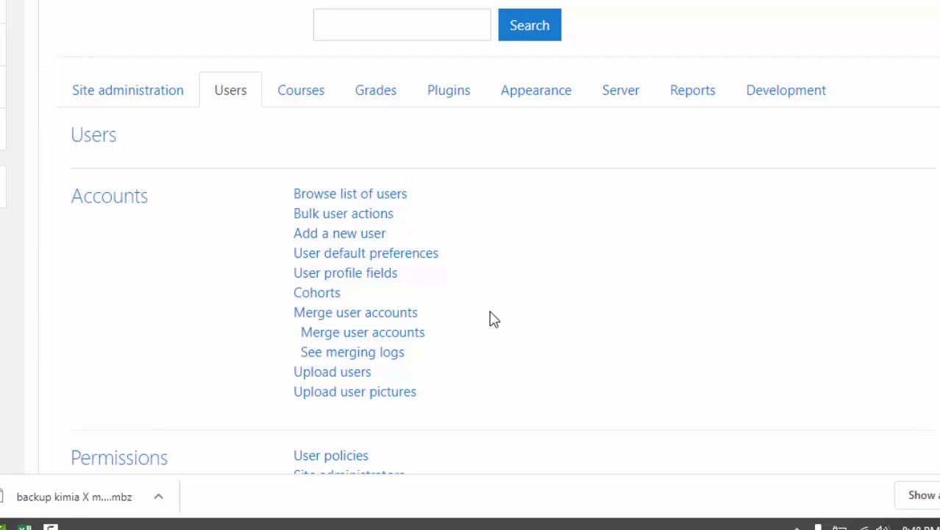
pyautogui.click(362, 380)
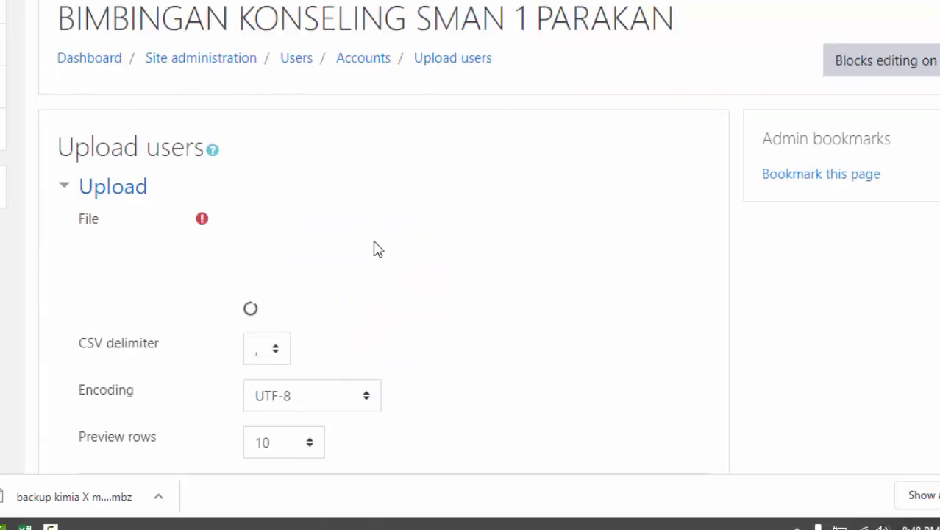
# - Bring up the Excel student roster with firstname, lastname, username, password and email columns
pyautogui.scroll(-1, 374, 248)
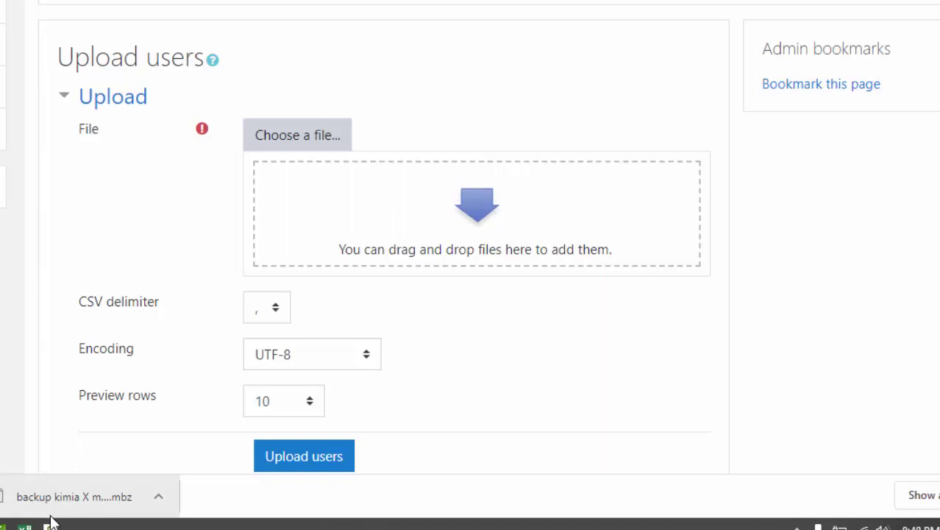
pyautogui.moveTo(26, 527)
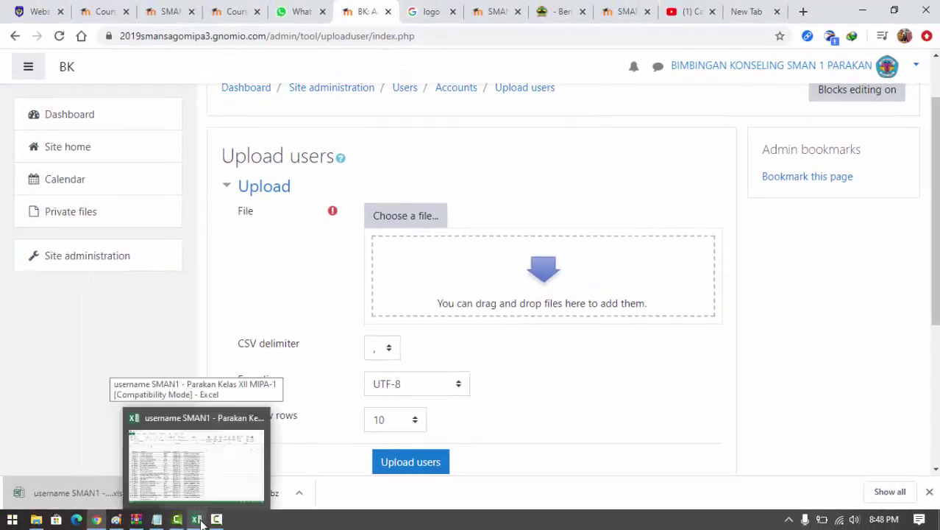
pyautogui.click(201, 522)
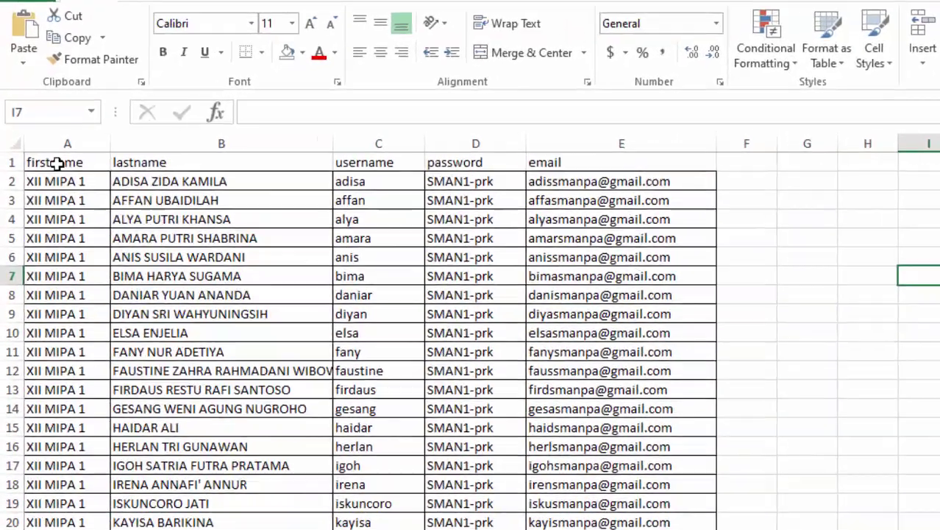
pyautogui.click(41, 152)
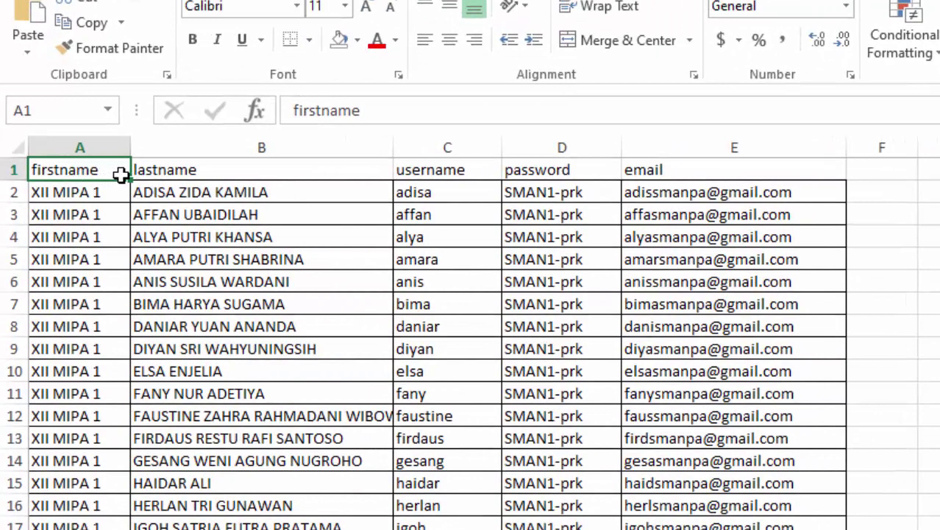
pyautogui.click(171, 170)
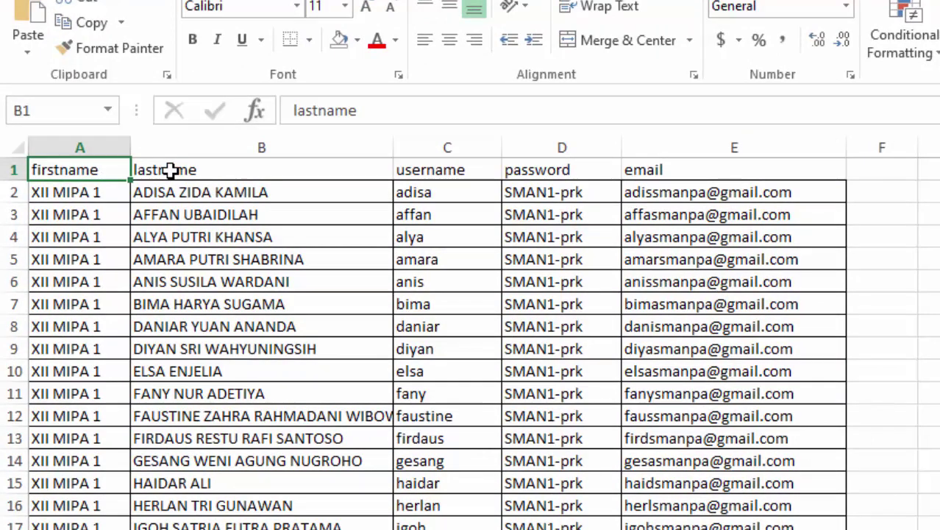
pyautogui.click(460, 171)
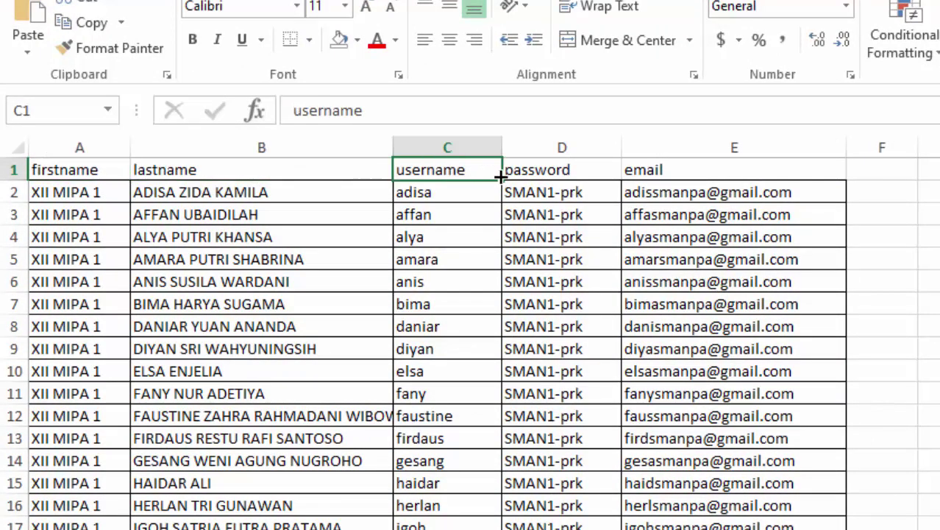
pyautogui.click(533, 169)
pyautogui.click(667, 170)
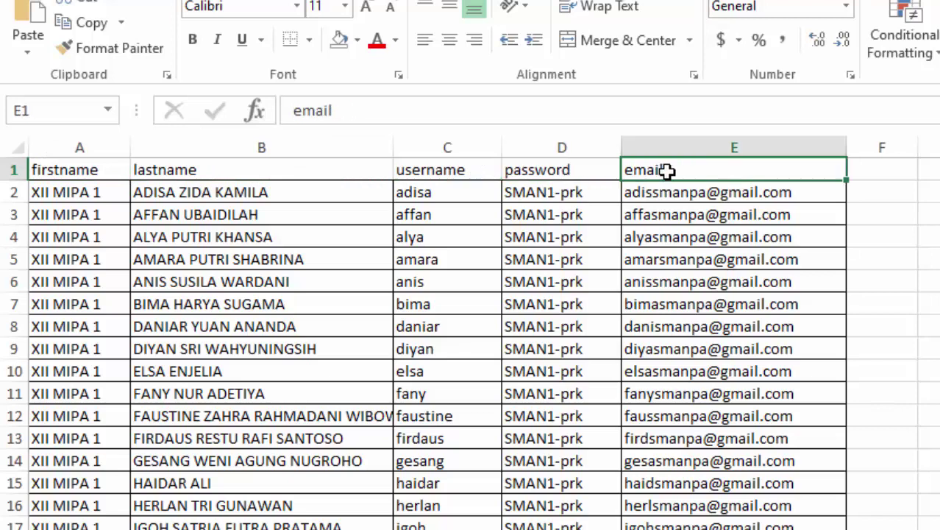
pyautogui.click(49, 174)
pyautogui.click(195, 175)
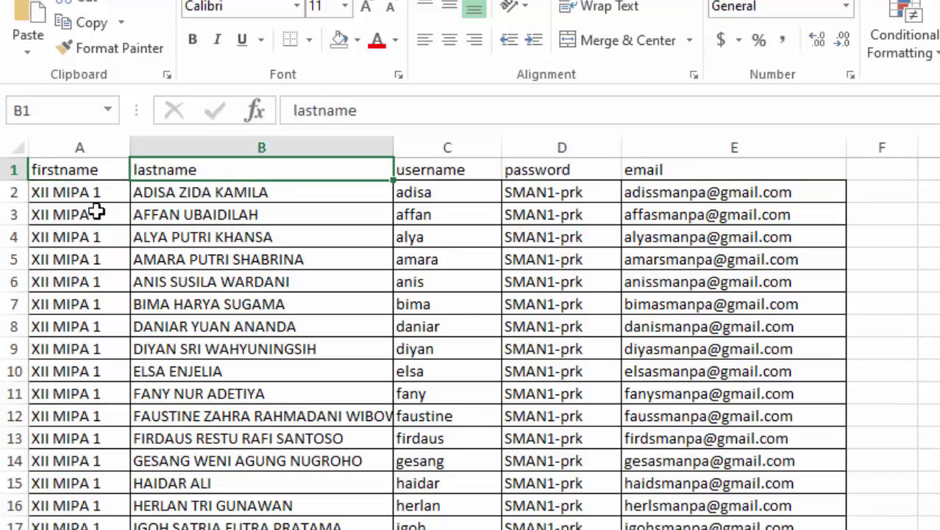
pyautogui.scroll(-4, 106, 218)
pyautogui.scroll(-6, 105, 218)
pyautogui.scroll(10, 368, 298)
pyautogui.click(896, 193)
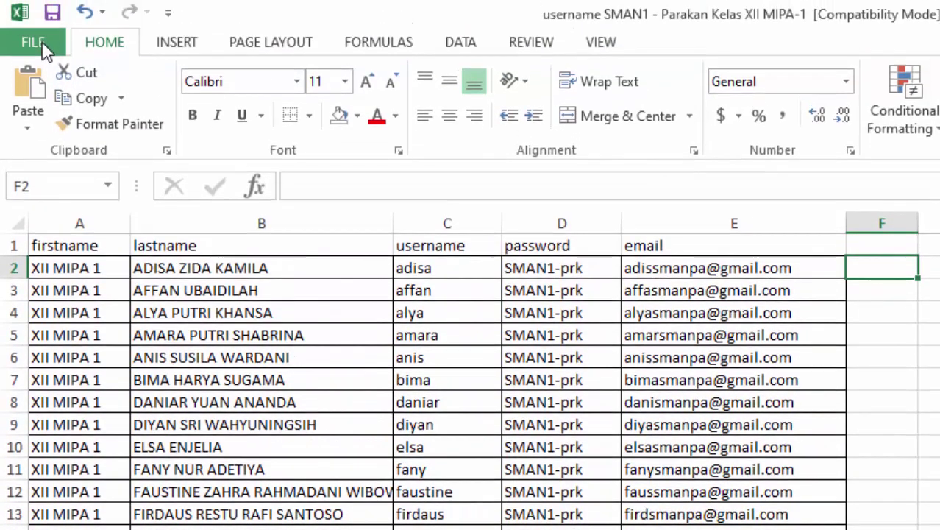
# - Save the roster to Documents as a CSV (Comma delimited) file
pyautogui.click(42, 47)
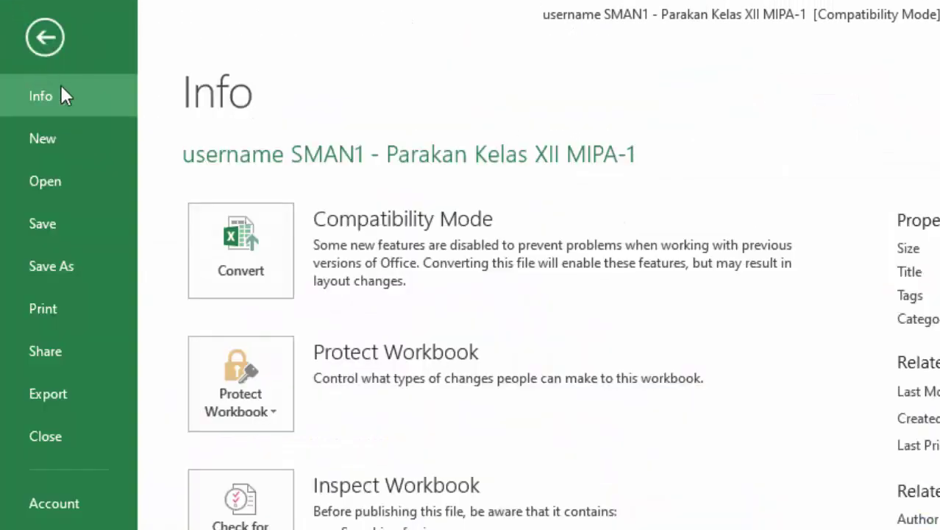
pyautogui.click(73, 266)
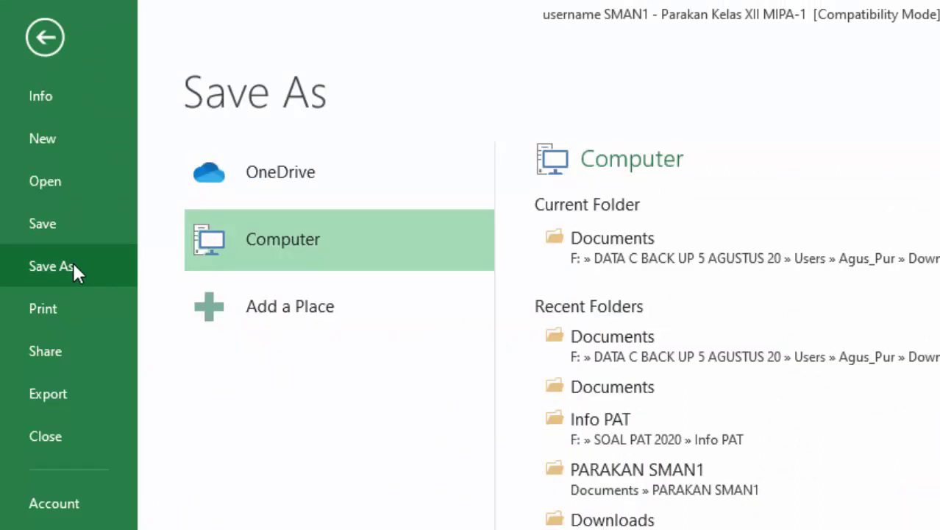
pyautogui.click(652, 245)
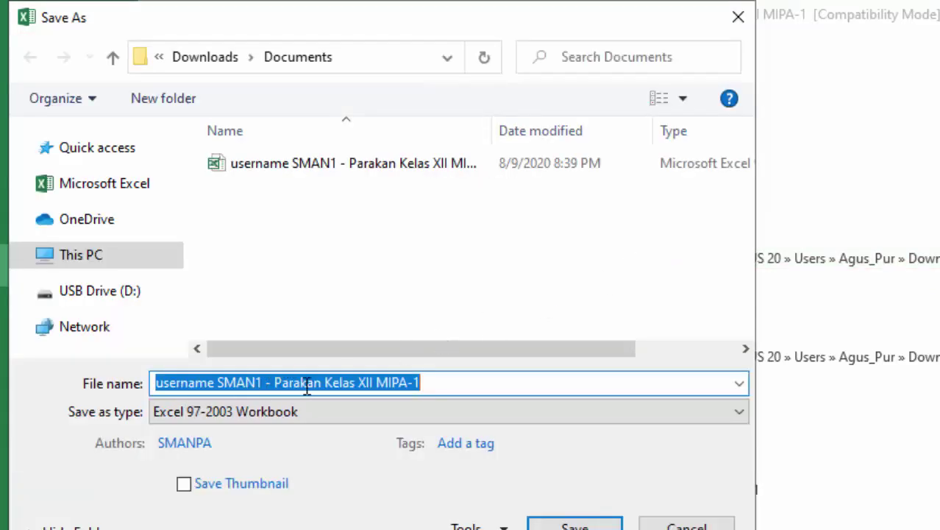
pyautogui.click(436, 386)
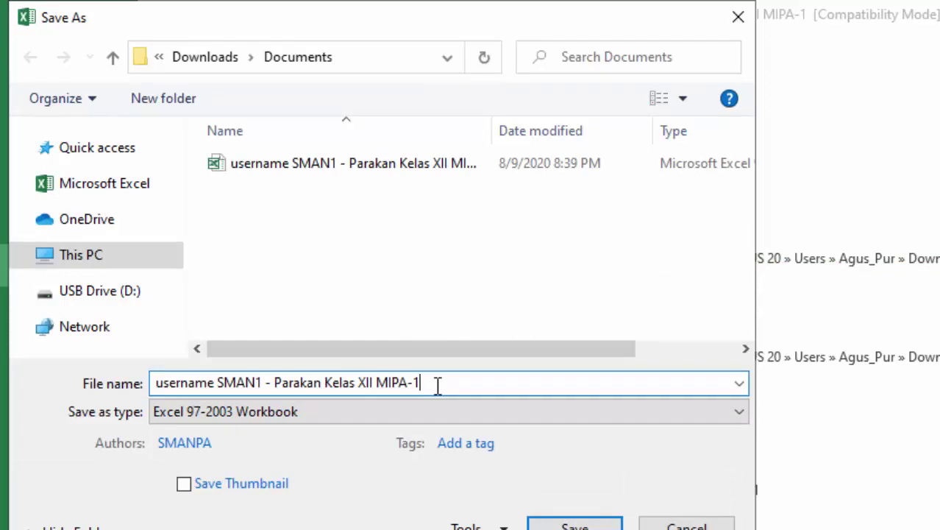
pyautogui.click(340, 420)
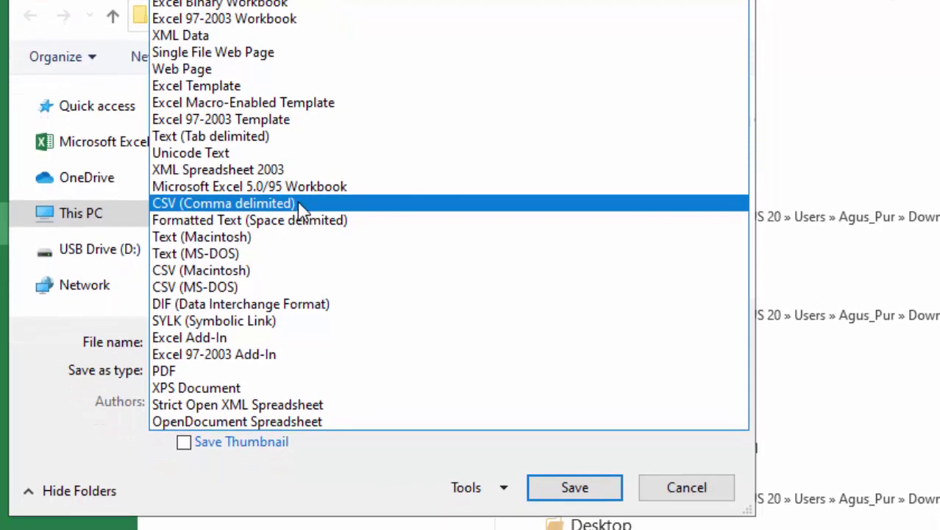
pyautogui.click(304, 204)
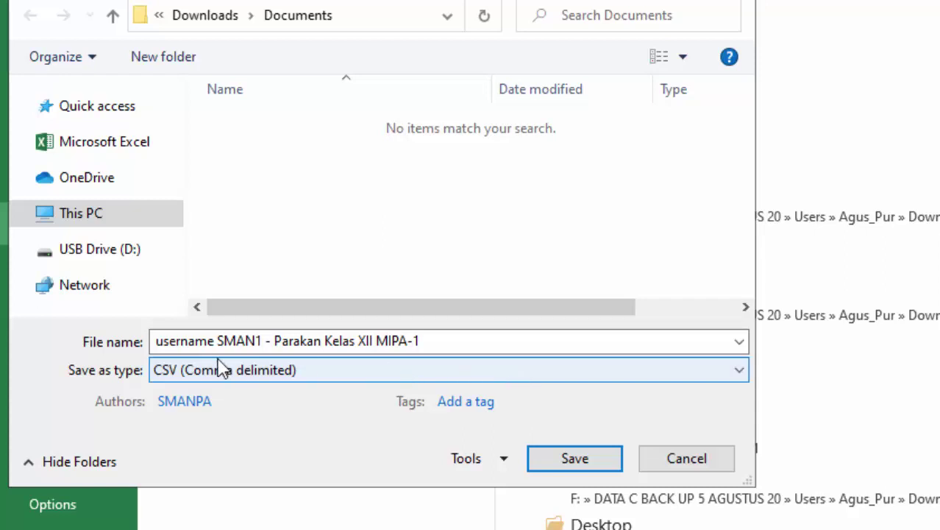
pyautogui.click(573, 459)
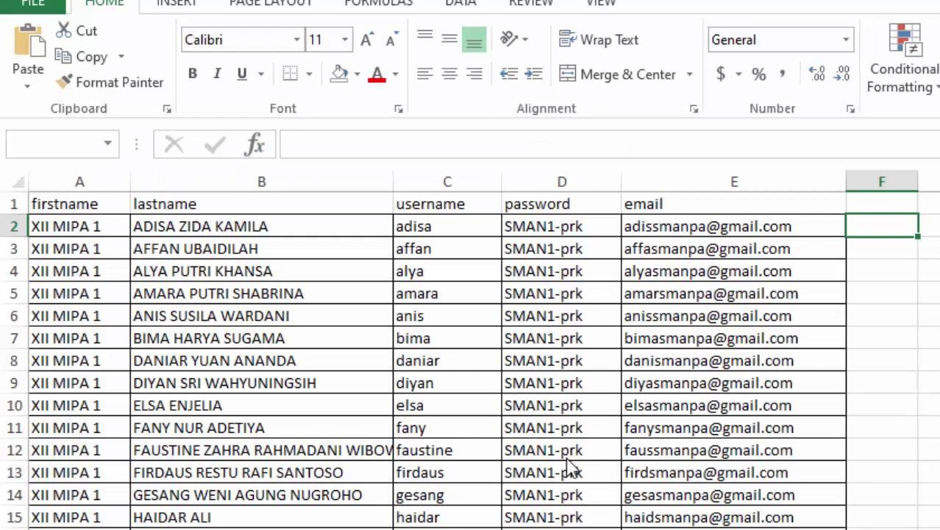
# - Keep the CSV format, locate the 3 KB CSV in Documents, and return to Moodle's Upload users page
pyautogui.click(664, 446)
pyautogui.hotkey('alt', 'Tab')
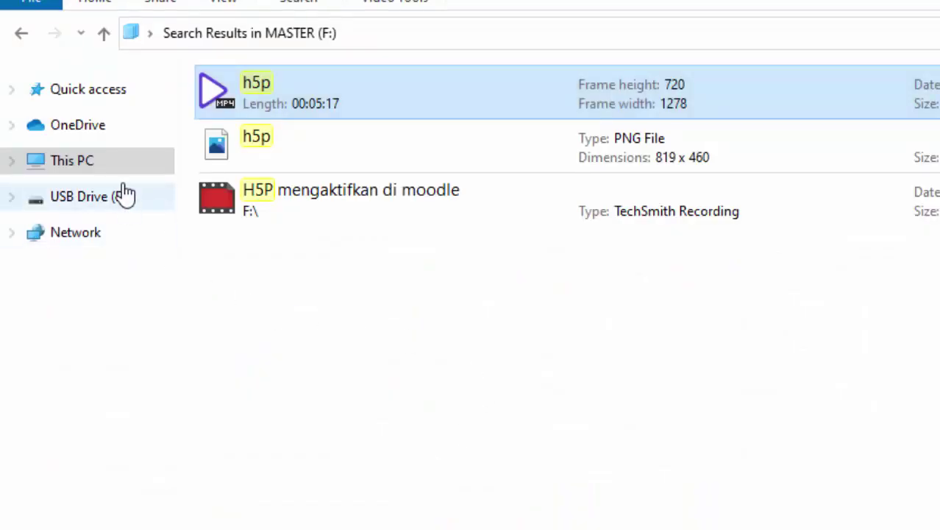
pyautogui.click(218, 33)
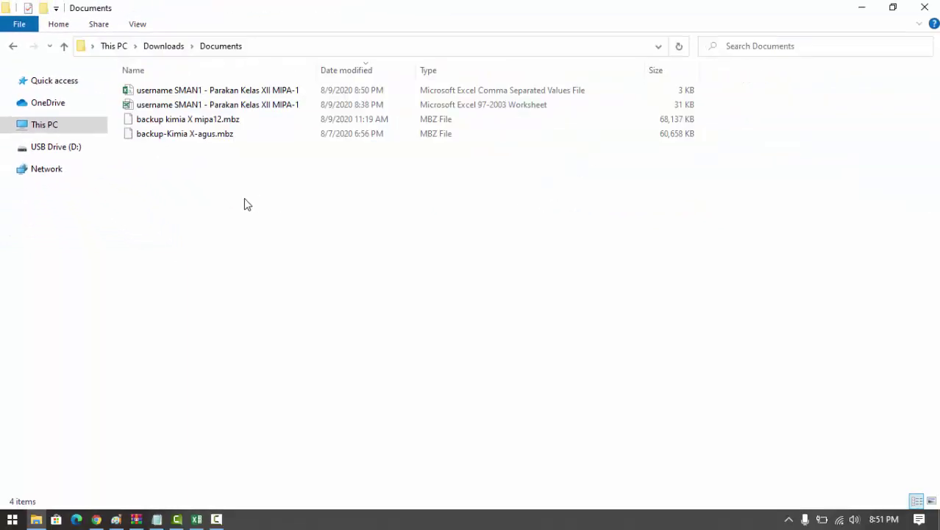
pyautogui.click(168, 92)
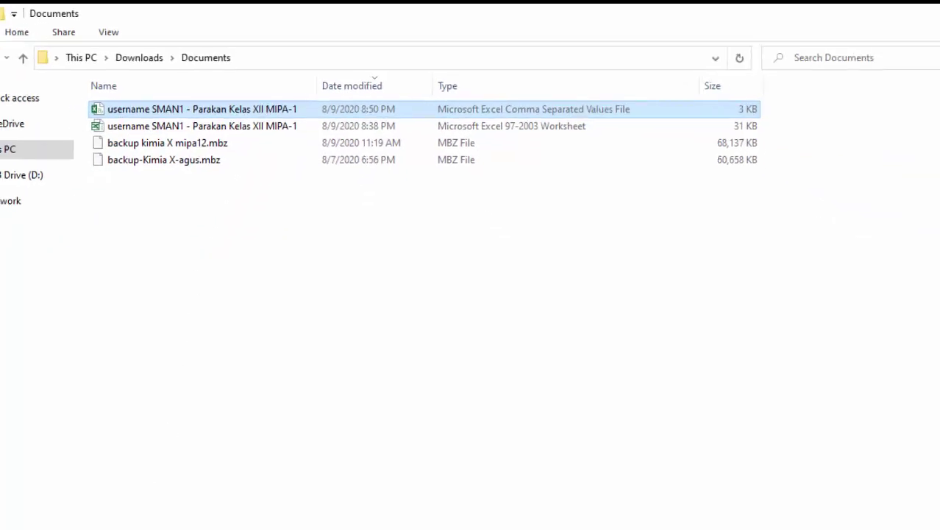
pyautogui.click(96, 520)
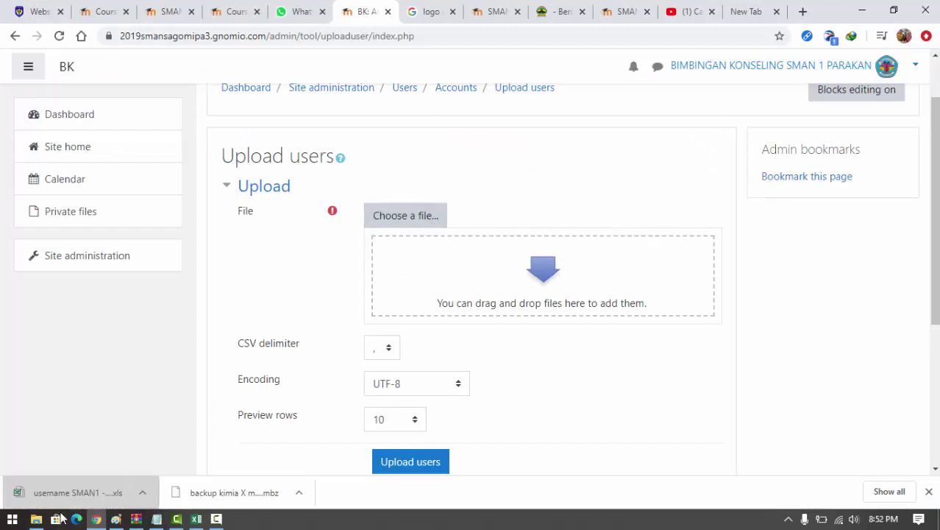
# - Drag the class CSV from Documents into the upload form and choose the ';' delimiter
pyautogui.click(36, 518)
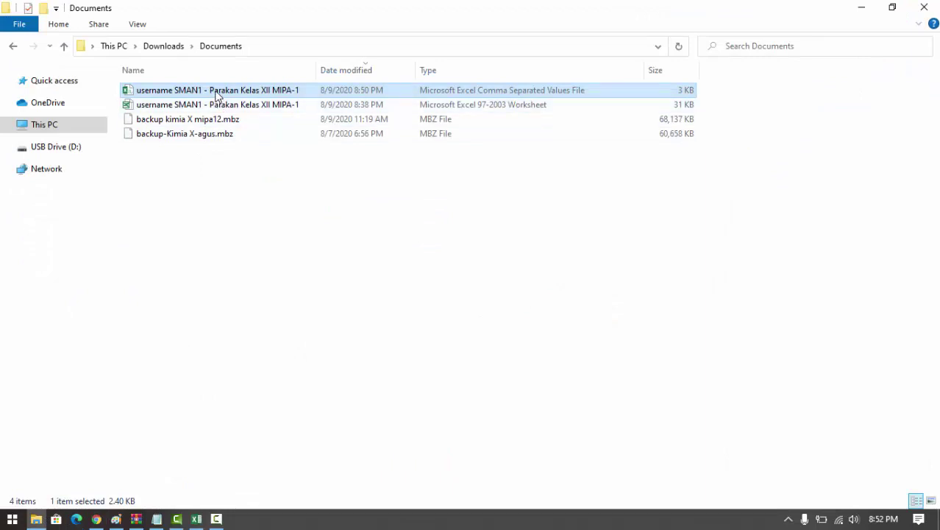
pyautogui.moveTo(217, 97); pyautogui.dragTo(534, 300)
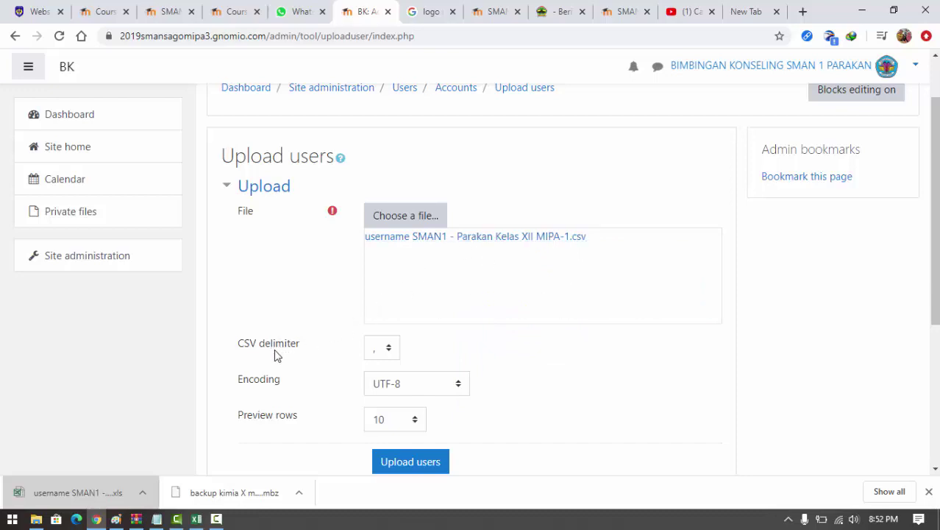
pyautogui.click(390, 349)
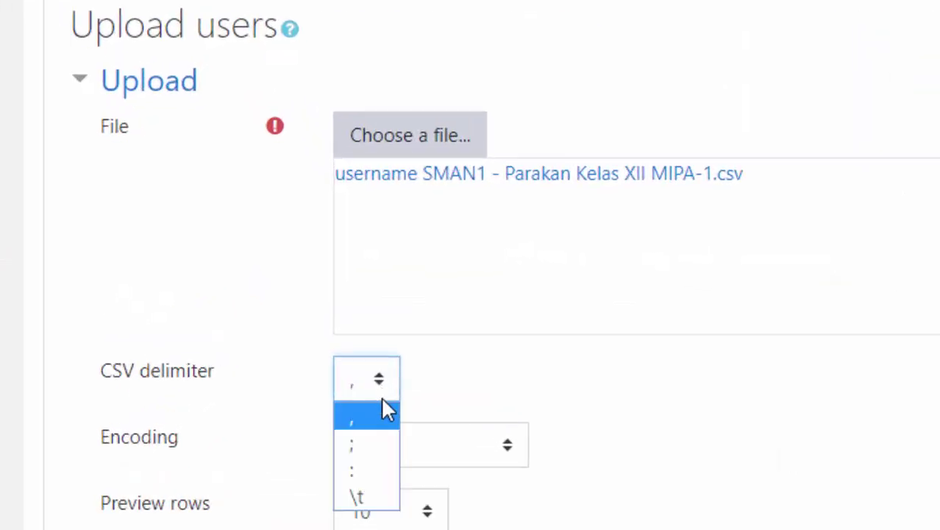
pyautogui.click(375, 452)
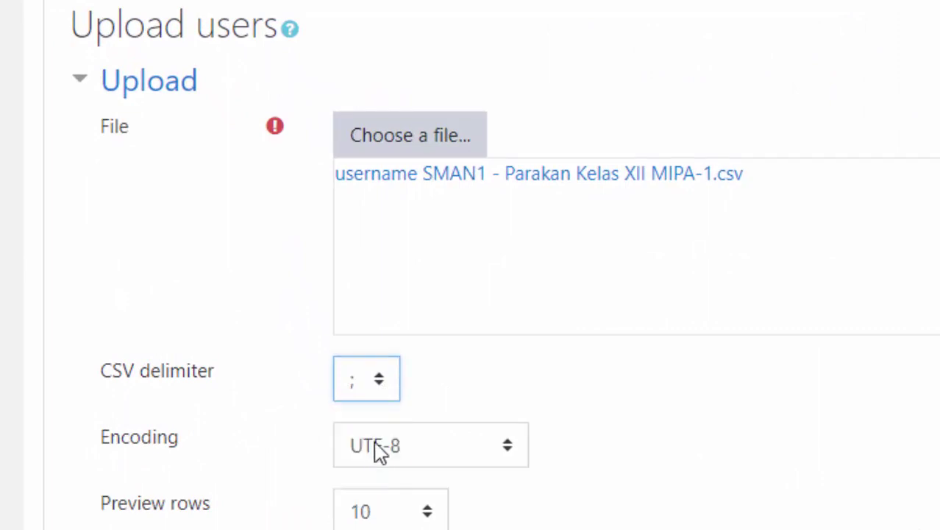
# - Settle on the semicolon delimiter and submit the upload, which fails with 'Not enough columns'
pyautogui.click(381, 385)
pyautogui.click(371, 421)
pyautogui.click(384, 385)
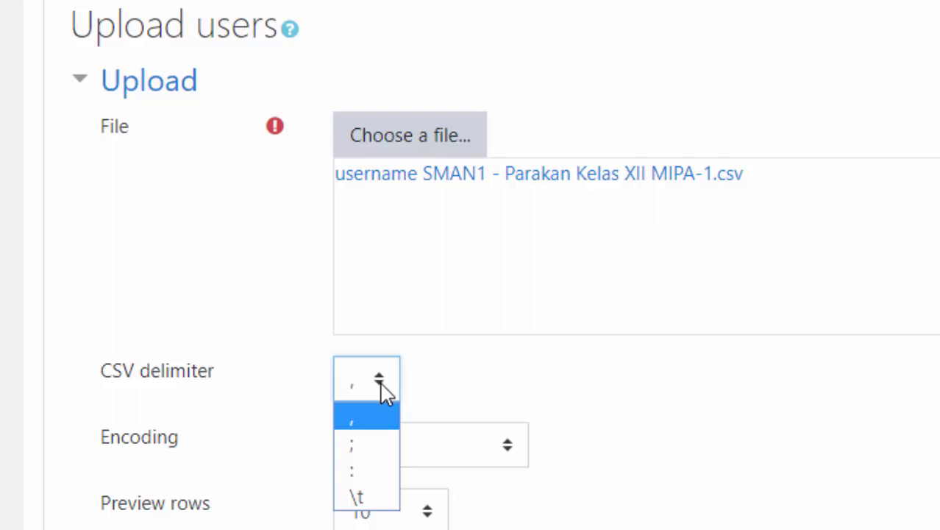
pyautogui.click(373, 444)
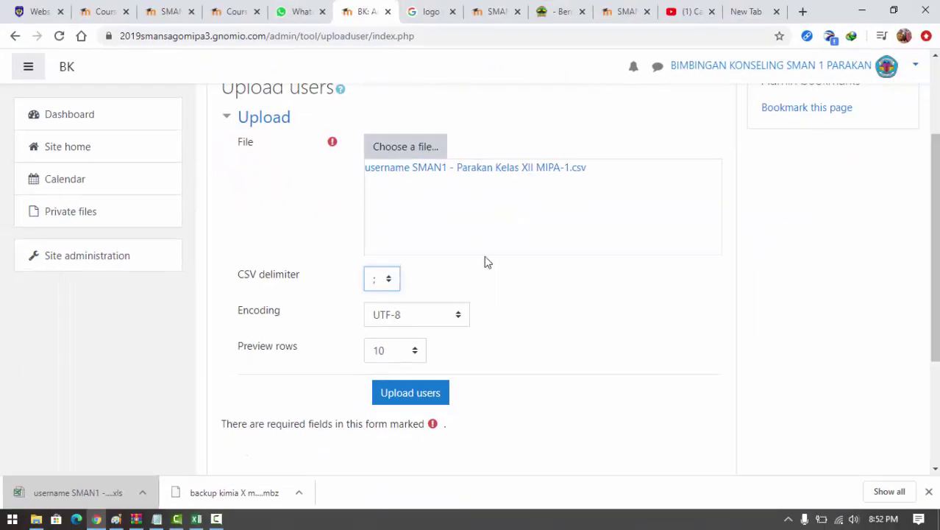
pyautogui.click(409, 395)
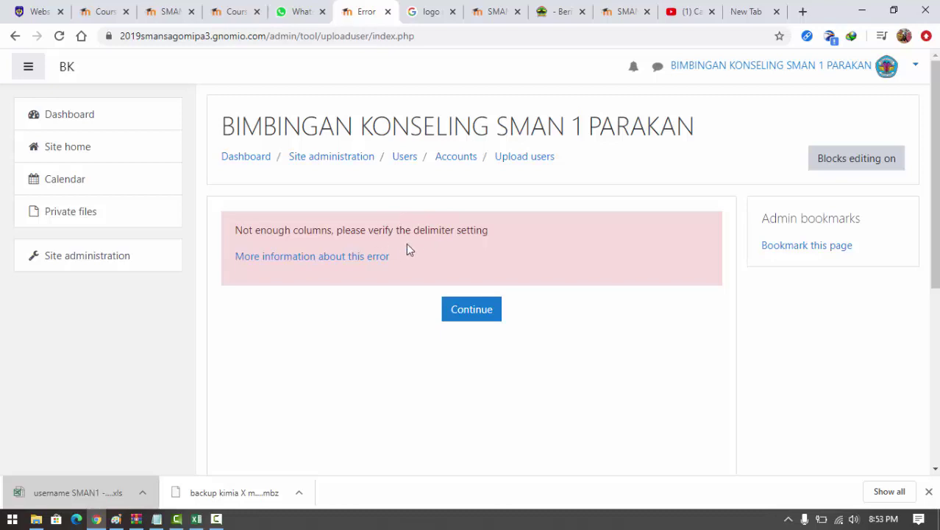
# - Continue past the delimiter error to a blank Upload users form and bring up the CSV's folder
pyautogui.click(472, 310)
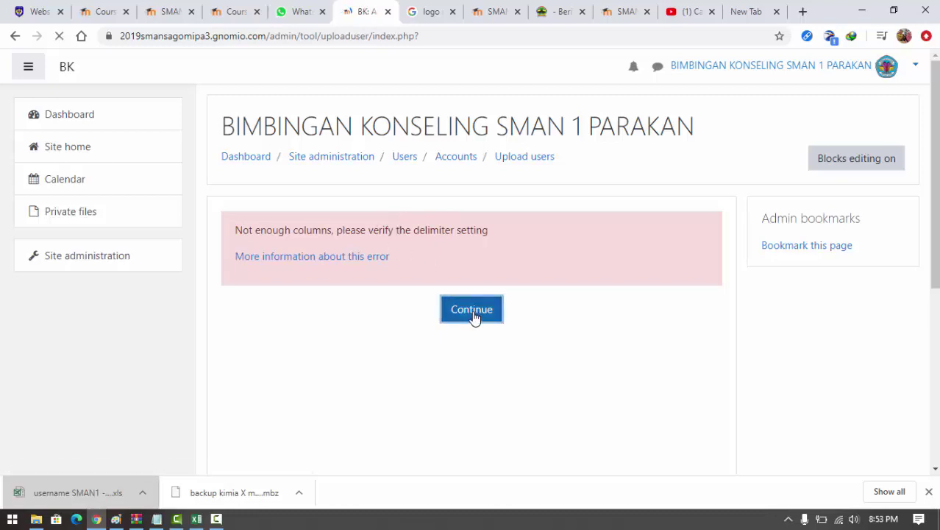
pyautogui.scroll(-1, 476, 332)
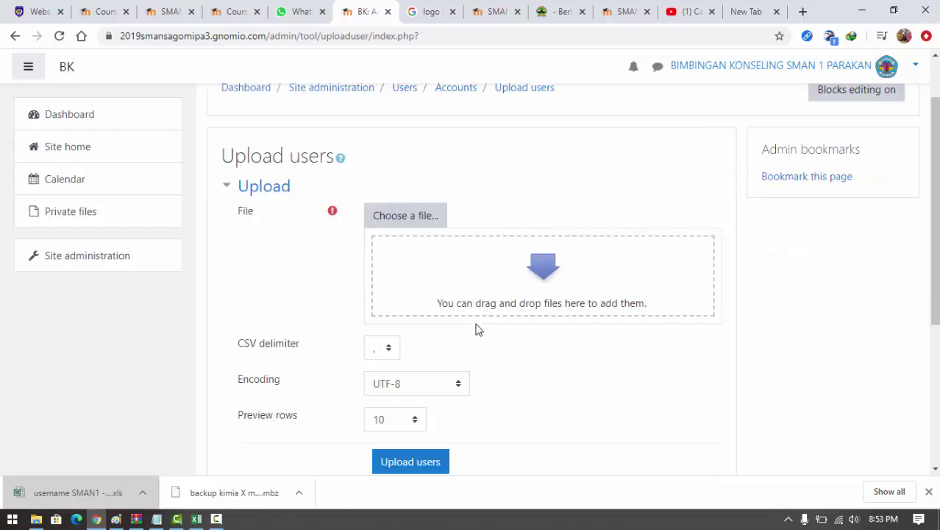
pyautogui.click(36, 518)
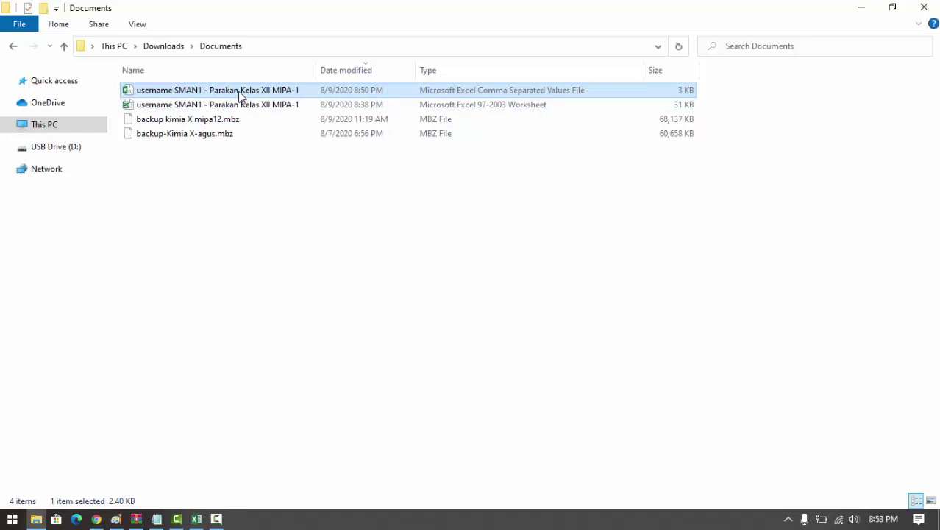
# - Reattach 'username SMAN1 - Parakan Kelas XII MIPA-1.csv' with the ',' delimiter and submit for preview
pyautogui.moveTo(240, 94); pyautogui.dragTo(526, 309)
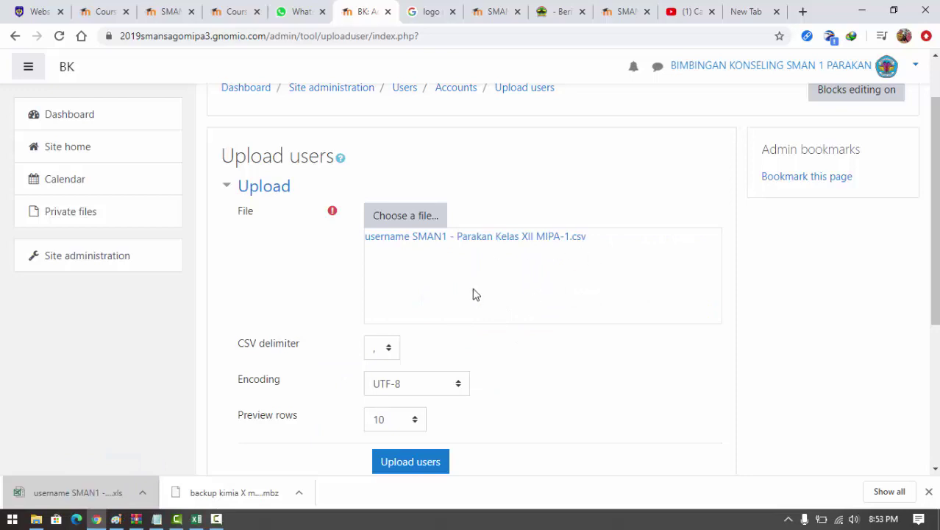
pyautogui.click(390, 353)
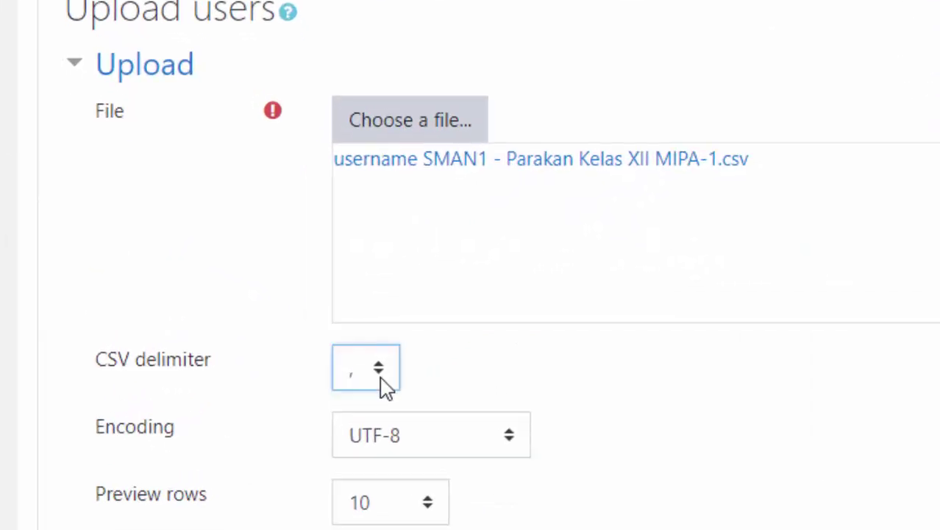
pyautogui.click(379, 377)
pyautogui.click(378, 375)
pyautogui.click(383, 375)
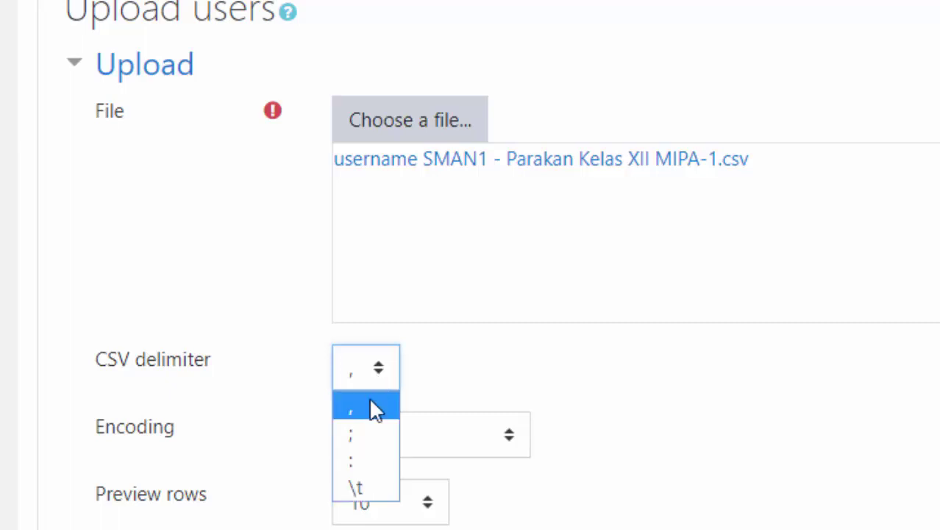
pyautogui.click(373, 407)
pyautogui.scroll(-2, 622, 313)
pyautogui.scroll(-2, 622, 312)
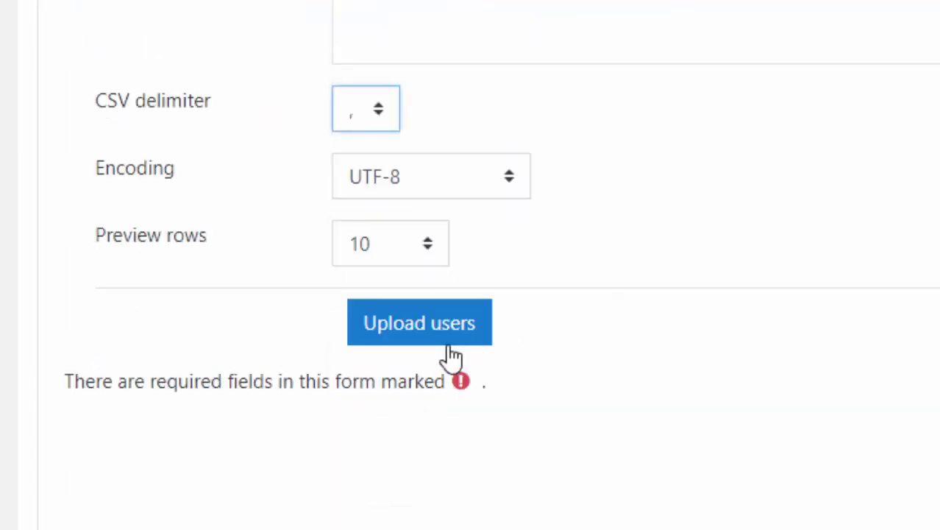
pyautogui.click(416, 329)
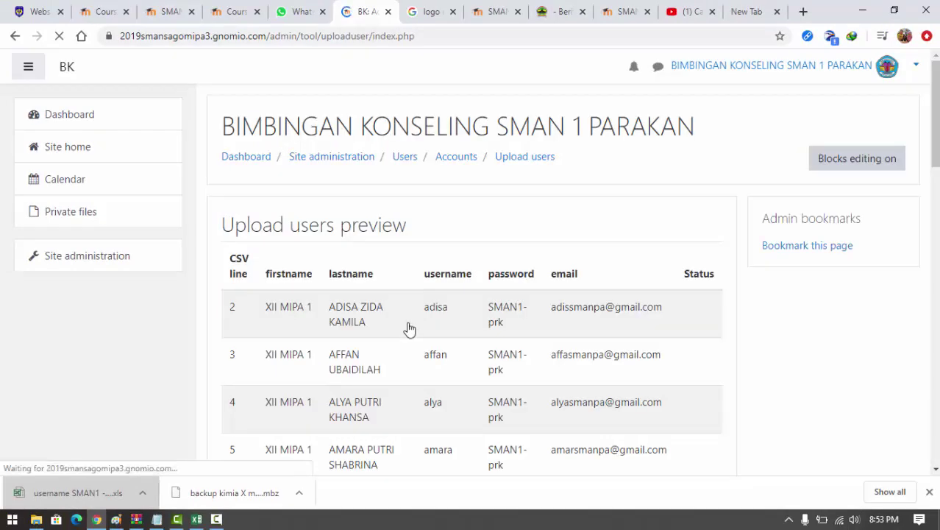
# - Confirm the preview to create 35 student accounts with 0 errors, then continue back to the form
pyautogui.scroll(-6, 495, 269)
pyautogui.scroll(-12, 388, 264)
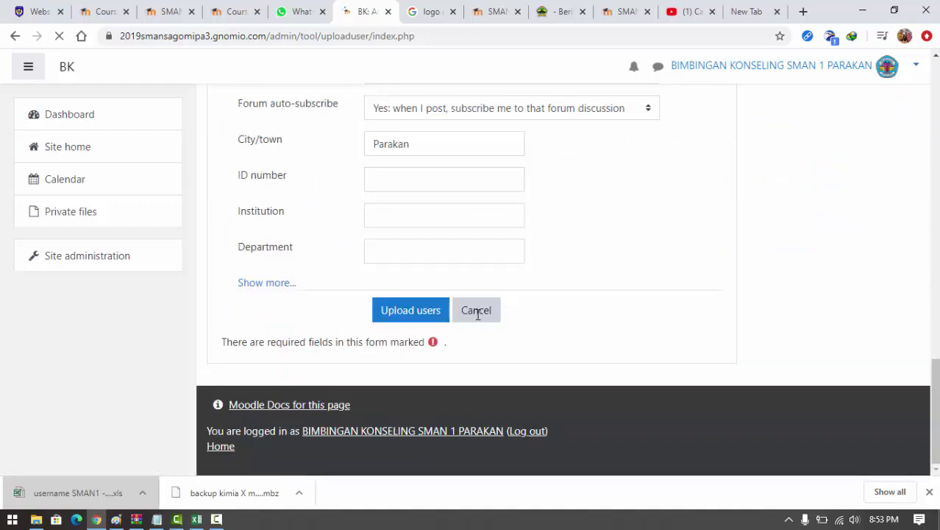
pyautogui.click(414, 328)
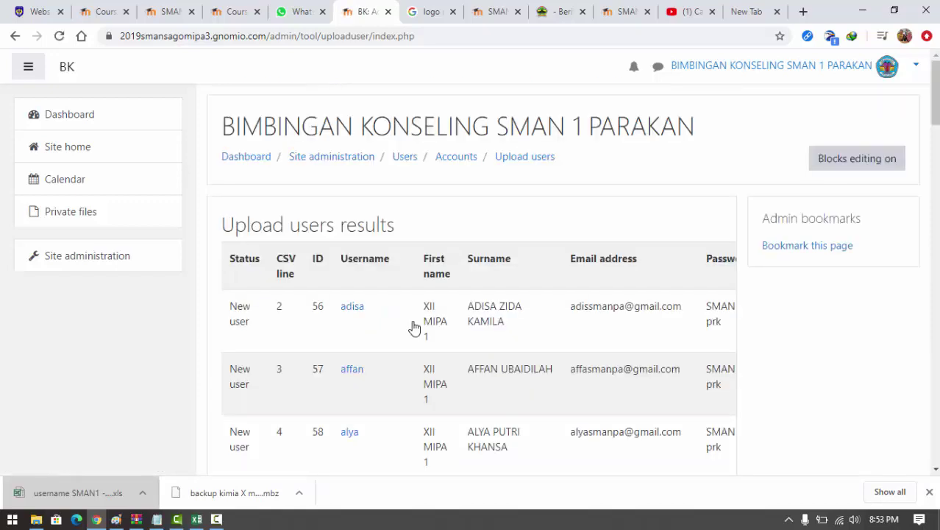
pyautogui.scroll(-2, 344, 310)
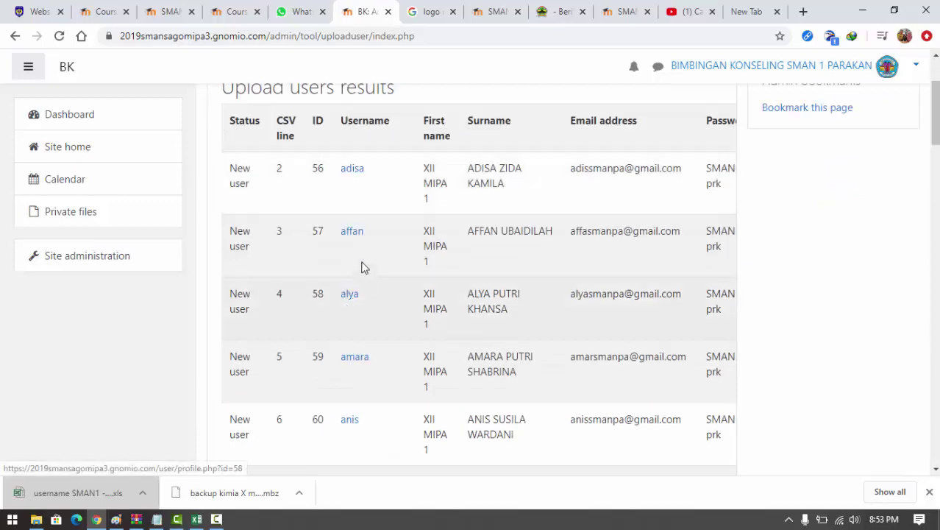
pyautogui.scroll(-12, 362, 267)
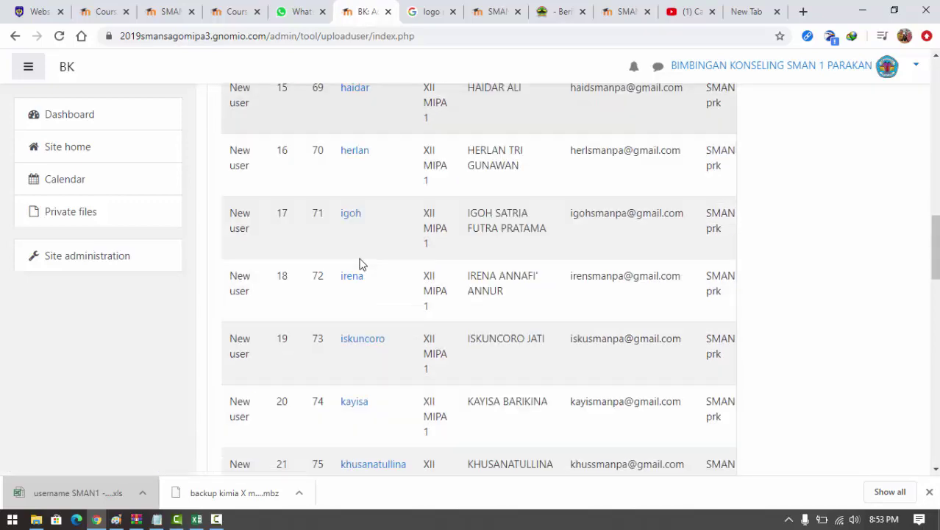
pyautogui.scroll(-14, 361, 265)
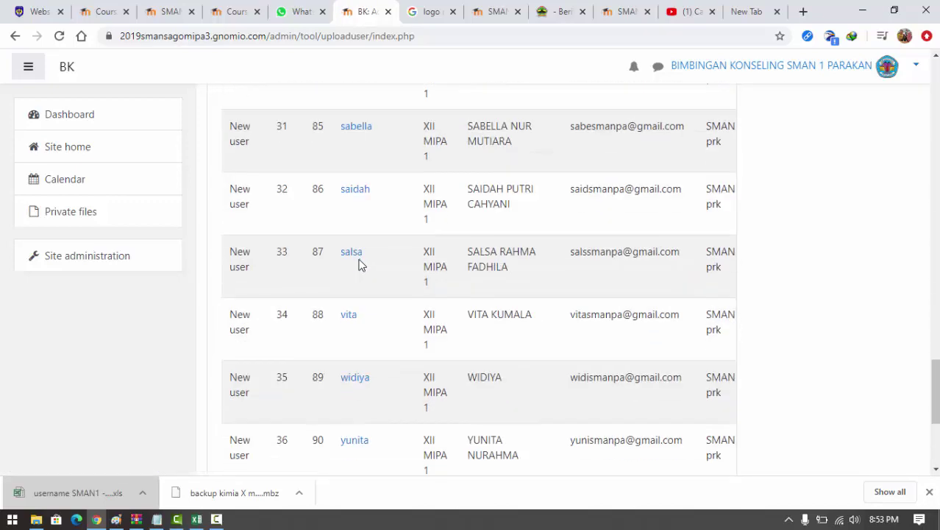
pyautogui.scroll(-4, 362, 264)
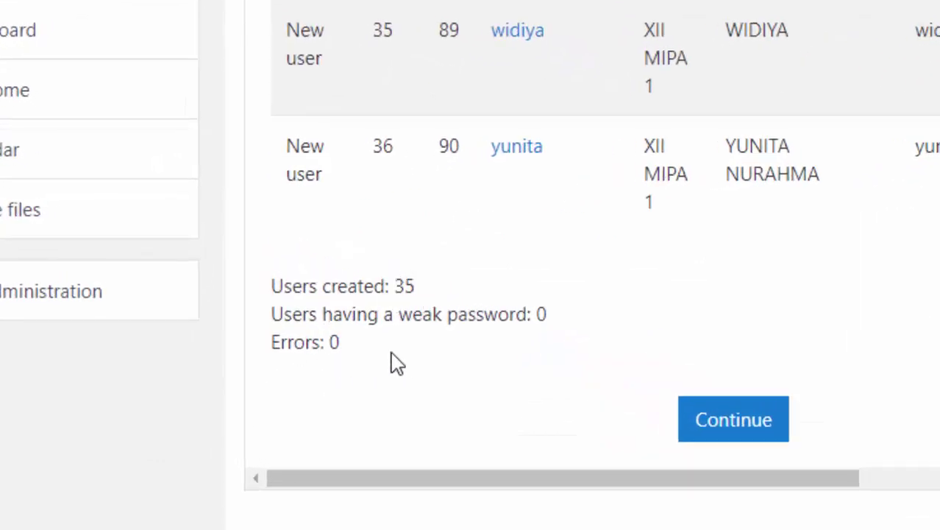
pyautogui.click(734, 423)
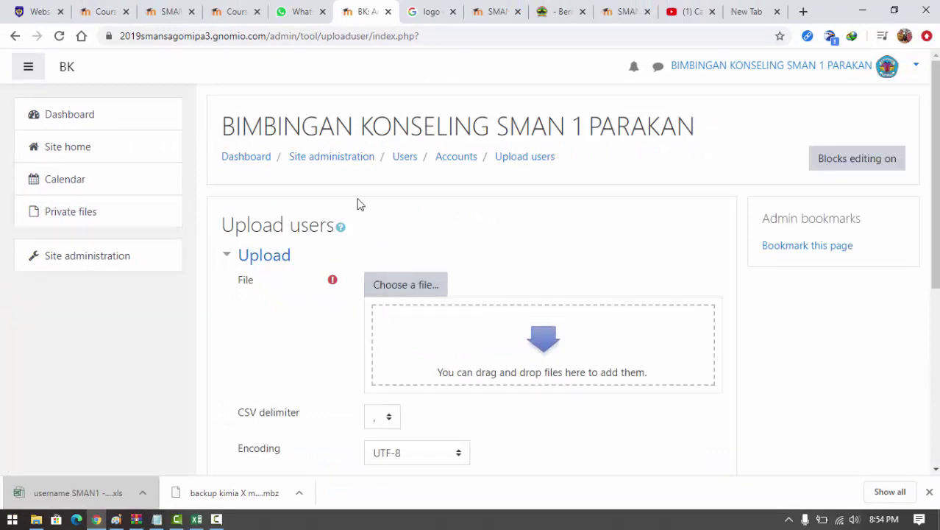
# - Open Site administration's Users tab showing the Accounts links, including Browse list of users
pyautogui.click(119, 257)
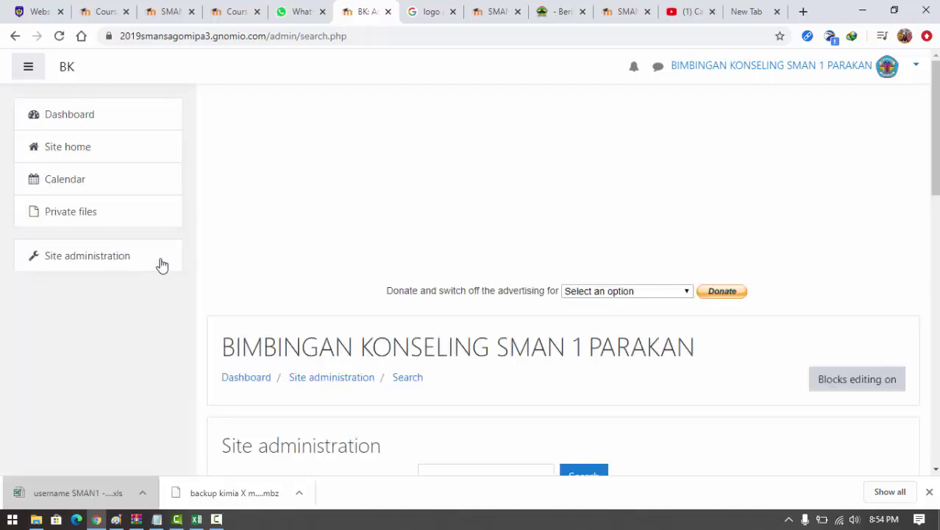
pyautogui.scroll(-4, 397, 274)
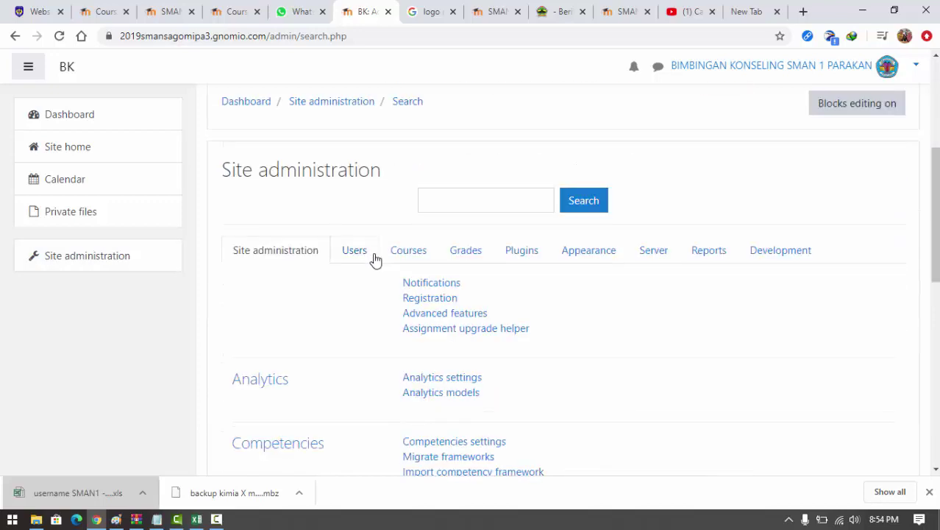
pyautogui.click(368, 253)
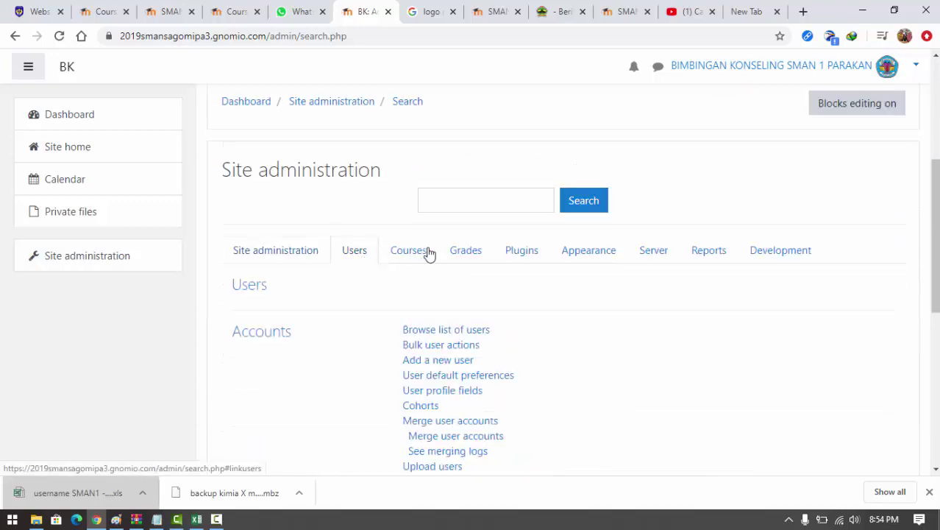
pyautogui.scroll(-2, 426, 254)
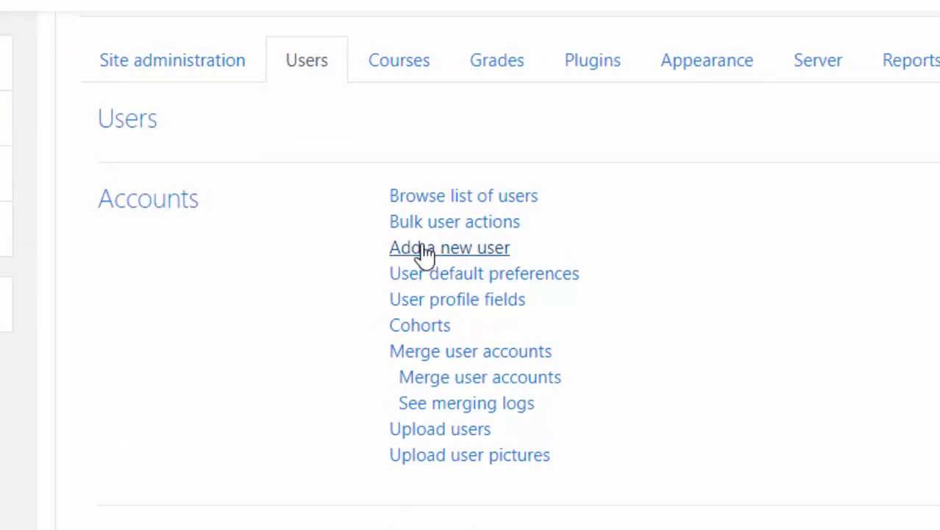
# - Start adding a new user and enter the account's username
pyautogui.click(426, 253)
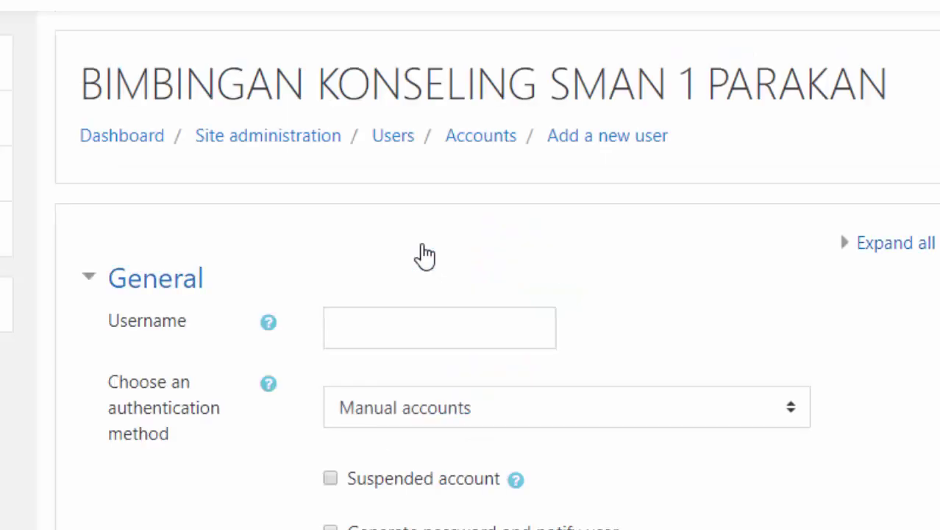
pyautogui.click(413, 331)
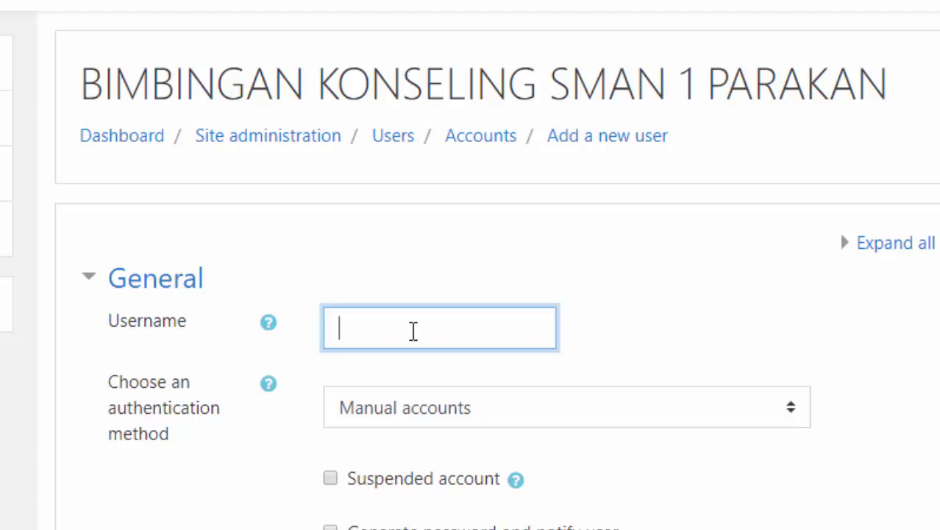
pyautogui.write('sipur')
pyautogui.scroll(-5, 493, 361)
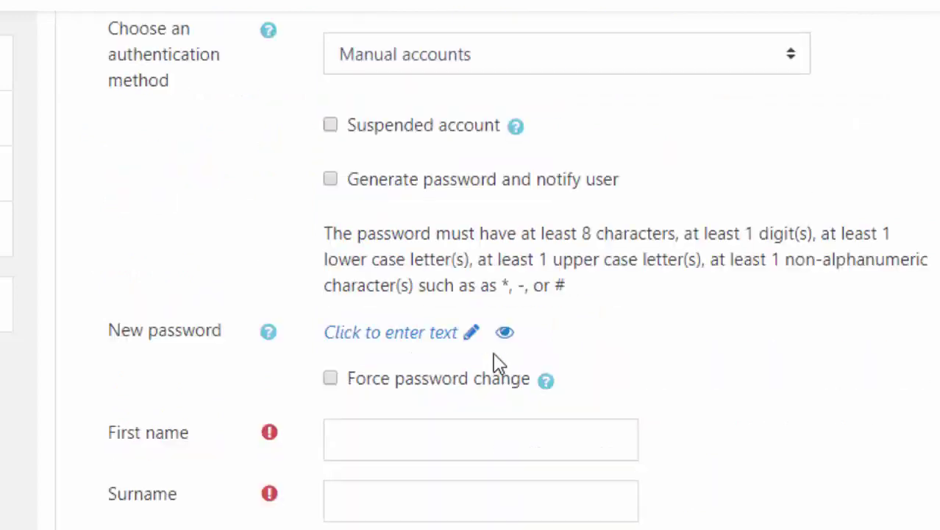
# - Enter a new password for the account and reveal it as plain text
pyautogui.click(457, 335)
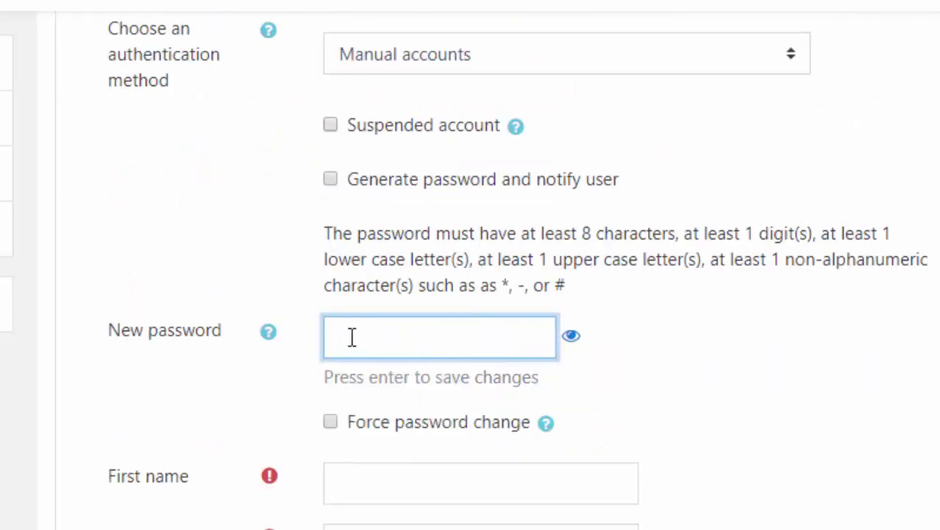
pyautogui.write('••••')
pyautogui.click(571, 336)
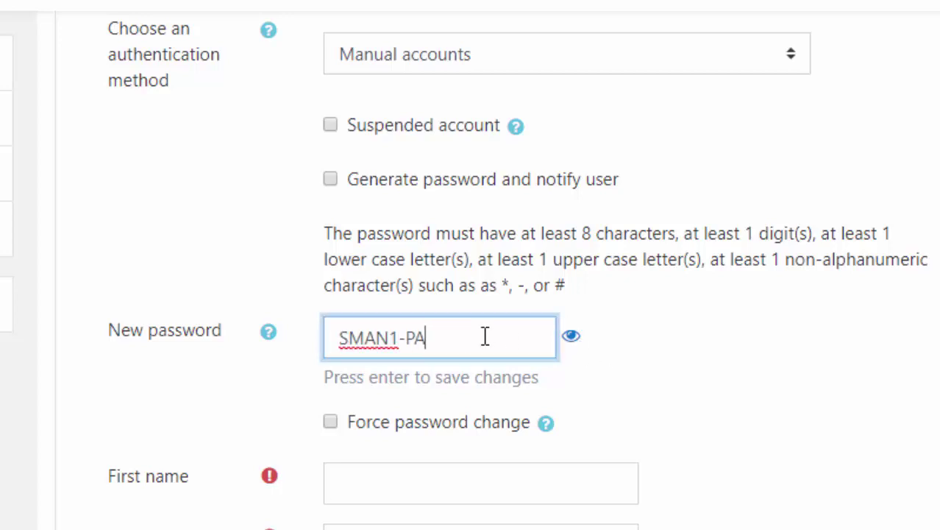
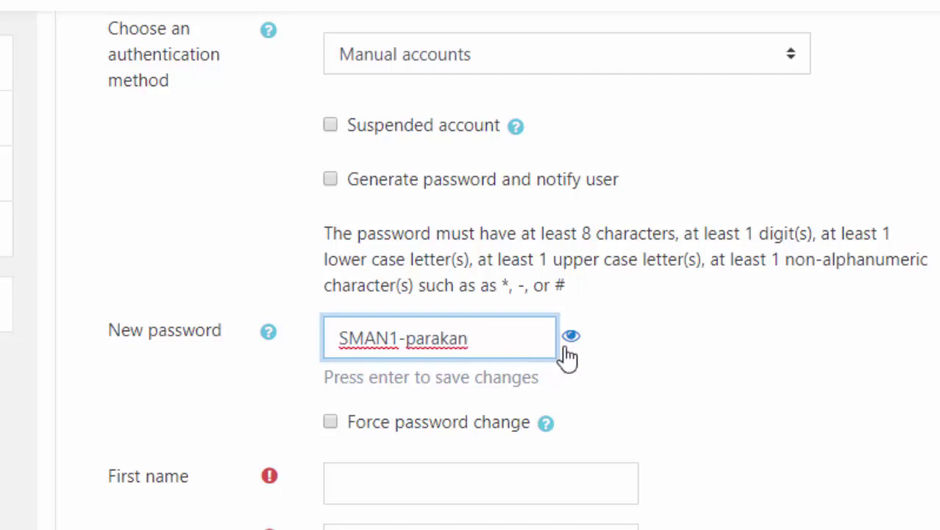
pyautogui.scroll(-2, 510, 395)
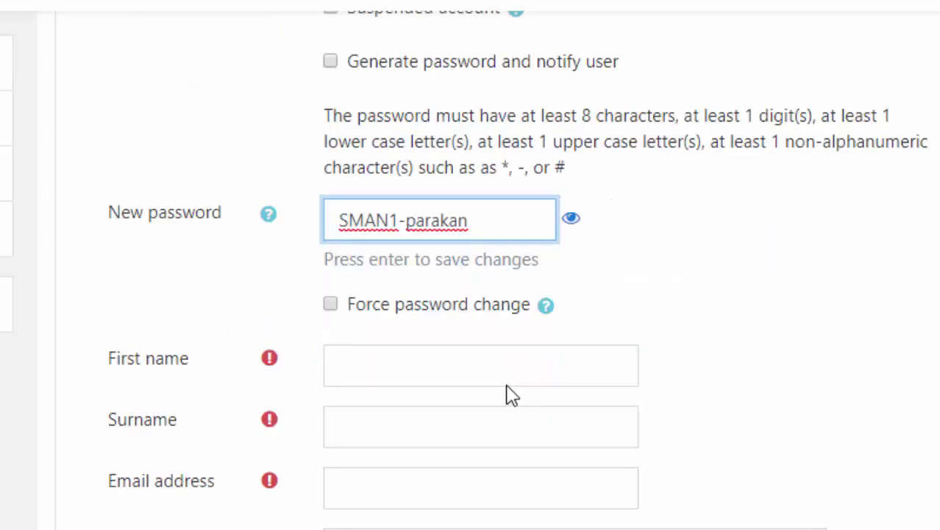
# - Enter first name XII MIPA 1, then the student's surname and e-mail address
pyautogui.click(458, 372)
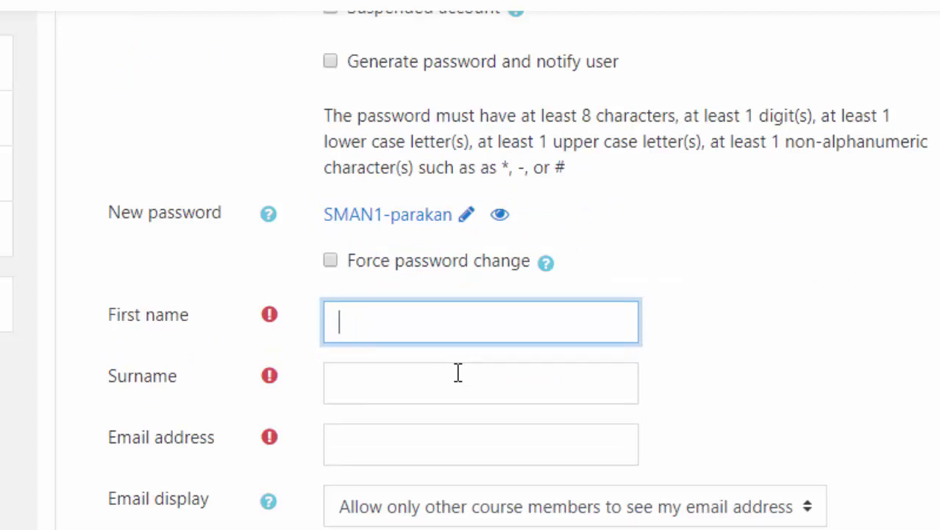
pyautogui.write('XII MIPA 1')
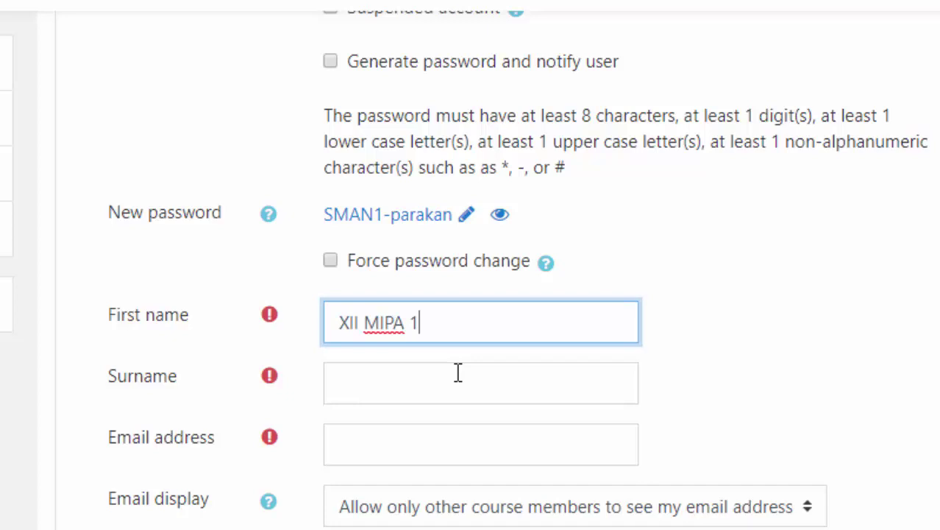
pyautogui.click(447, 382)
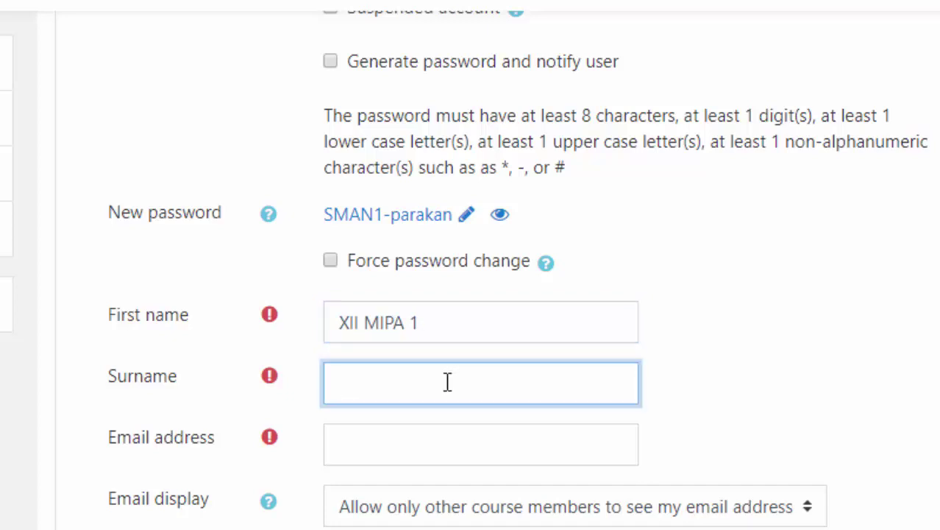
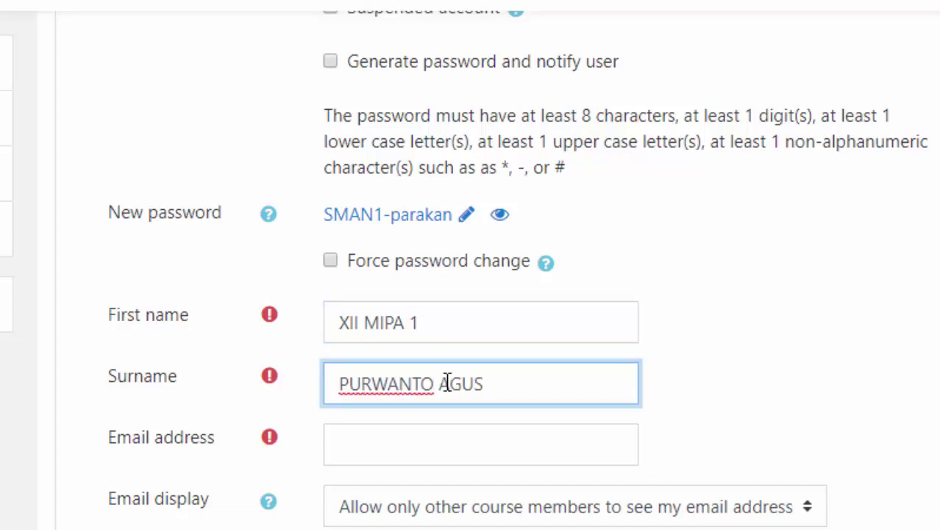
pyautogui.click(442, 441)
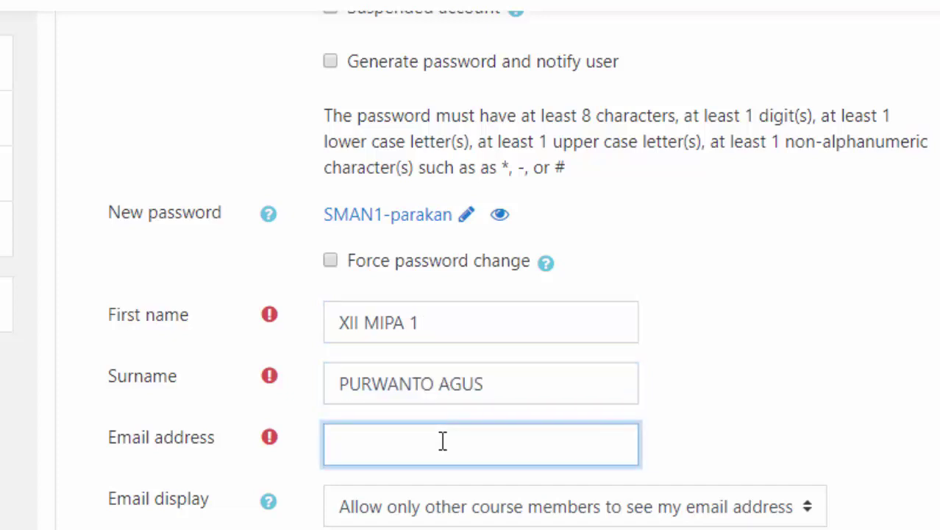
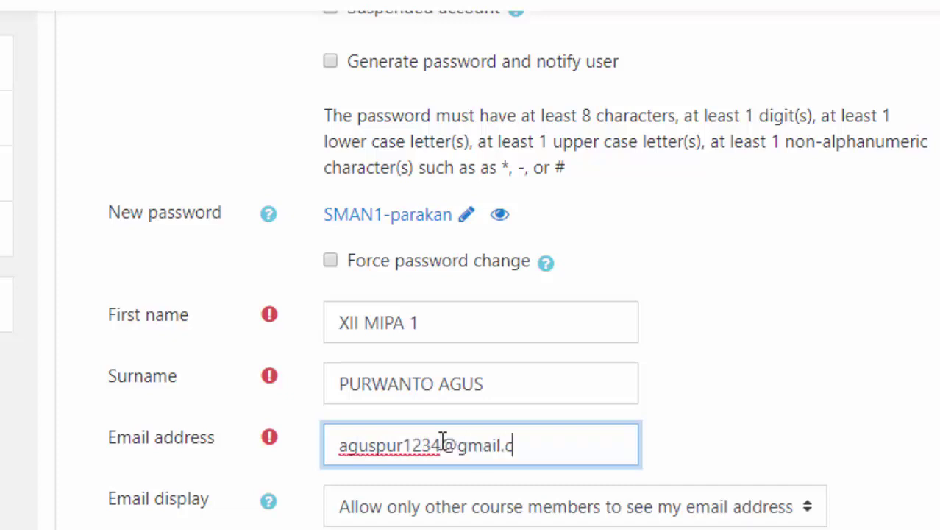
pyautogui.scroll(-5, 577, 436)
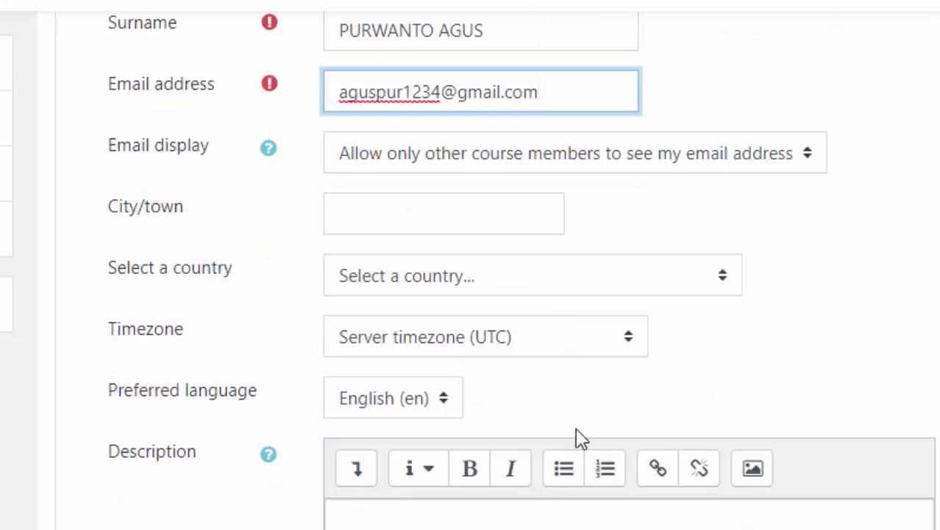
# - Set the city/town to Parakan and the country to Indonesia
pyautogui.click(443, 220)
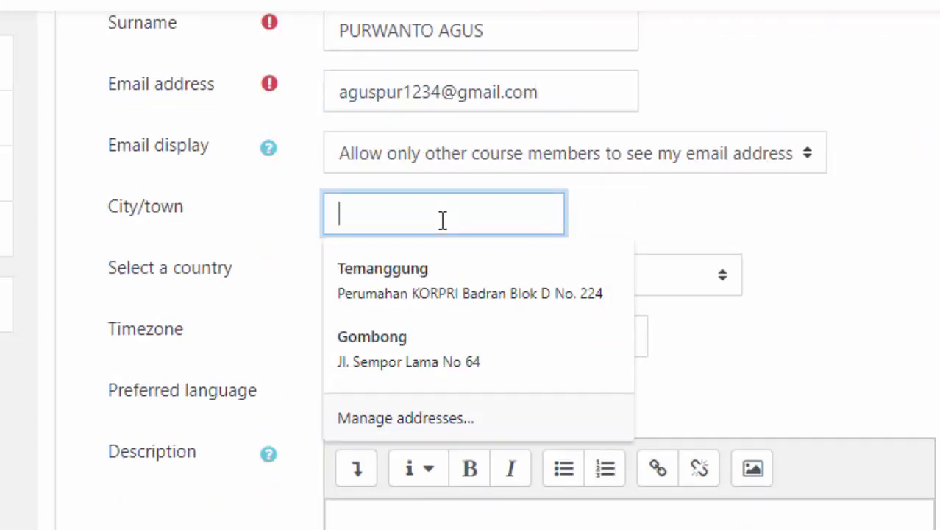
pyautogui.write('Para')
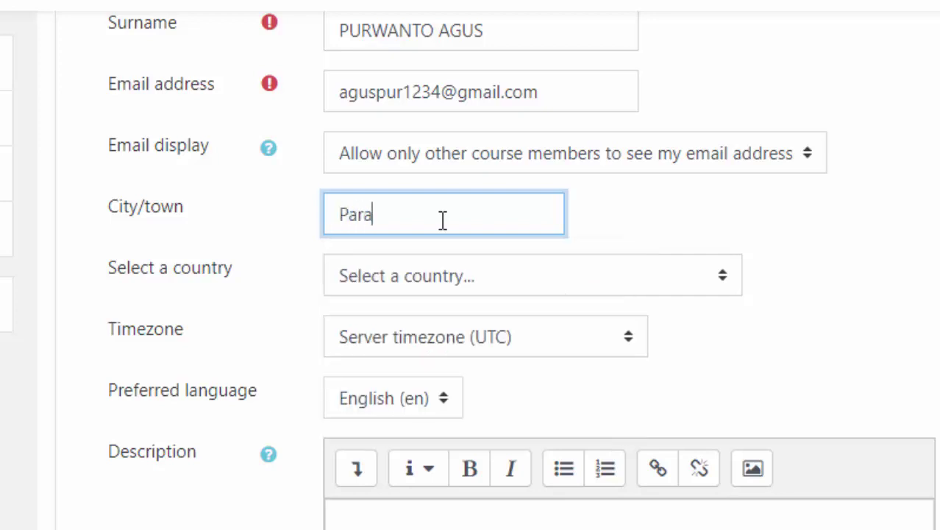
pyautogui.write('kan')
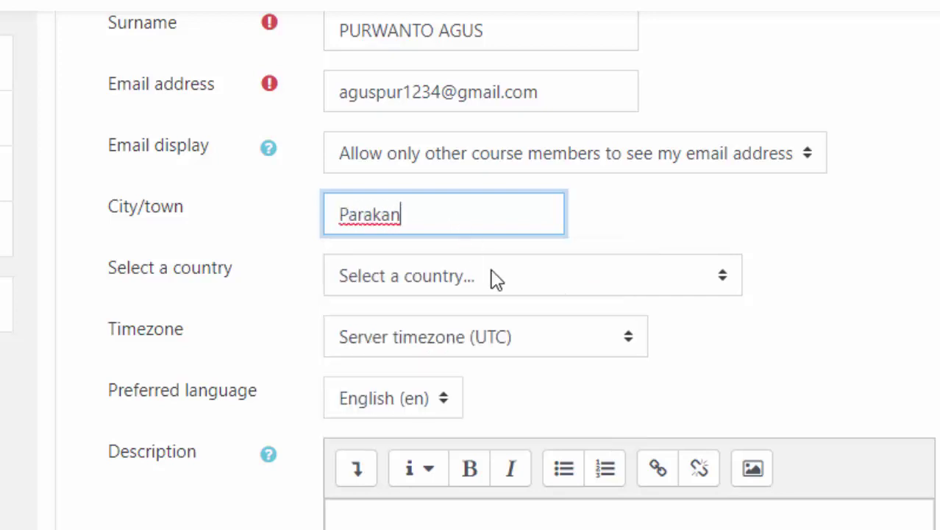
pyautogui.click(495, 279)
pyautogui.write('indo')
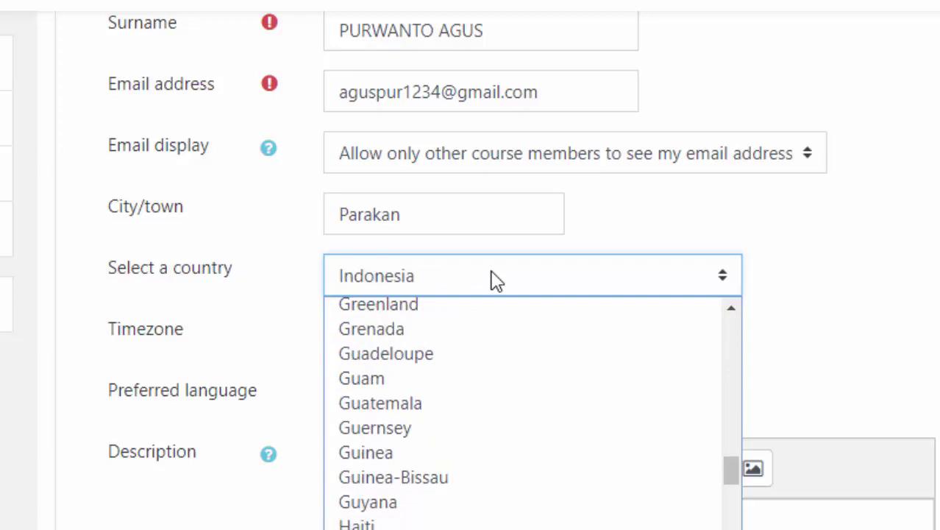
pyautogui.press('Return')
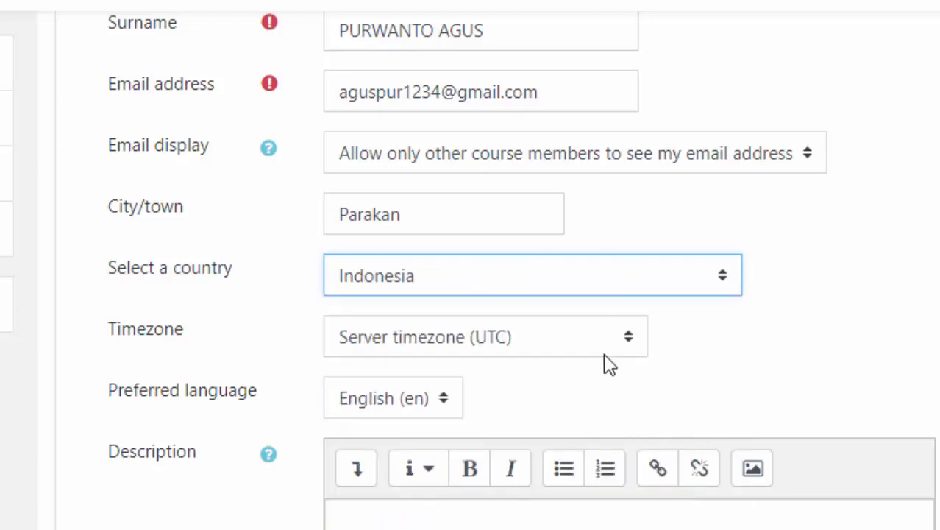
# - Set the timezone to Asia/Jakarta, correcting an accidental Asia/Jayapura choice
pyautogui.click(576, 347)
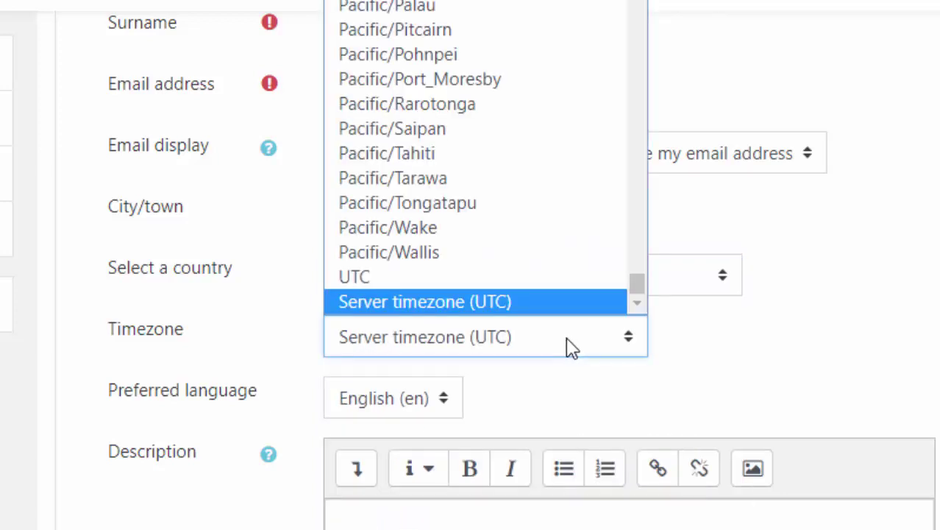
pyautogui.click(571, 347)
pyautogui.click(572, 348)
pyautogui.write('asia/j')
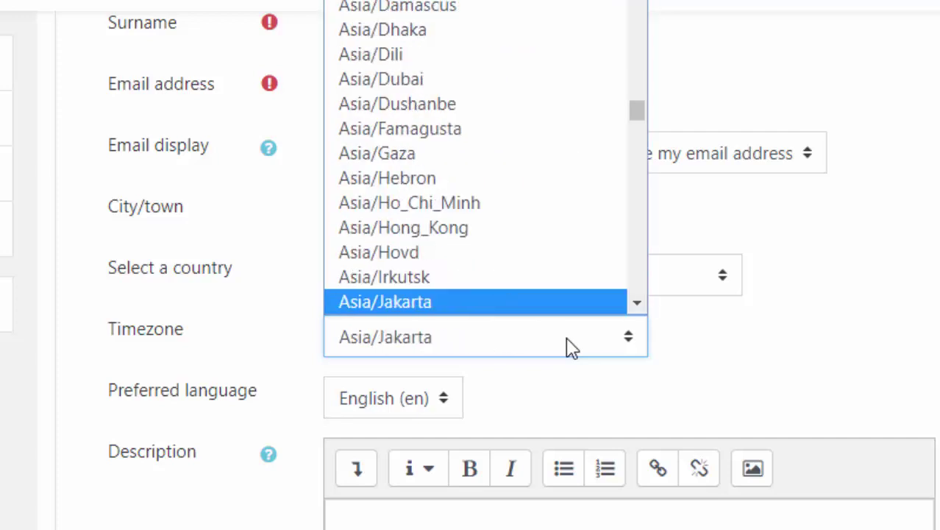
pyautogui.click(550, 303)
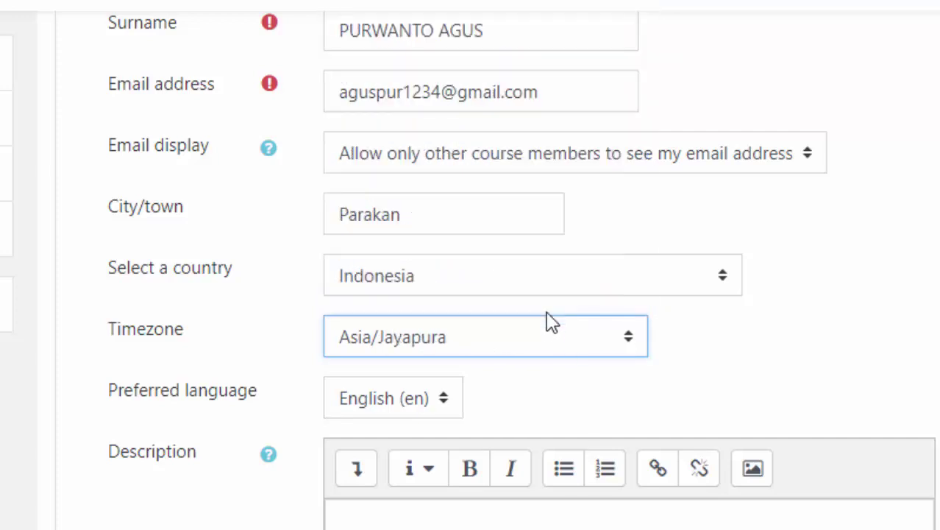
pyautogui.click(553, 341)
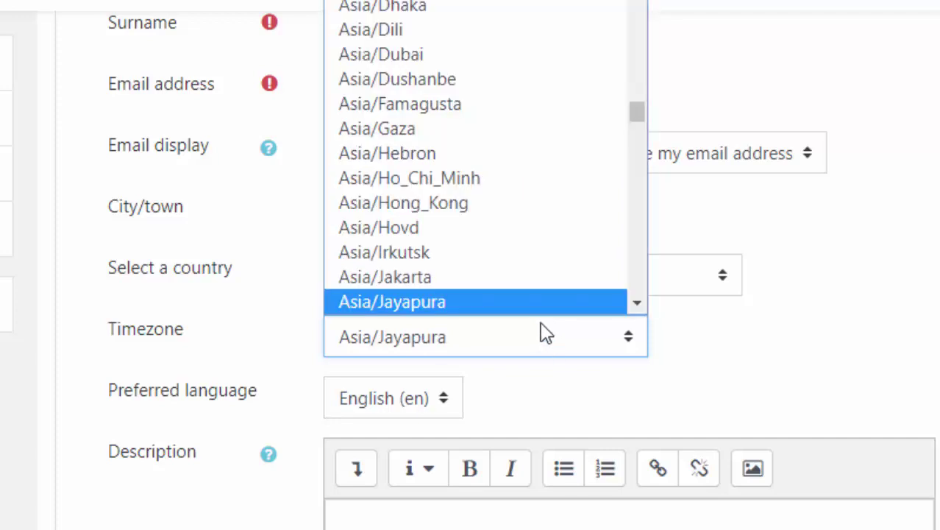
pyautogui.click(528, 289)
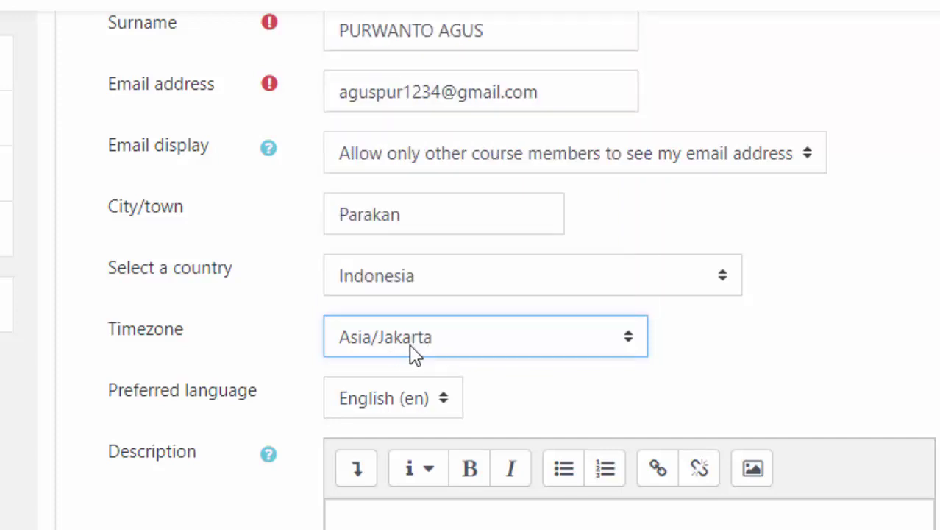
pyautogui.scroll(-10, 672, 369)
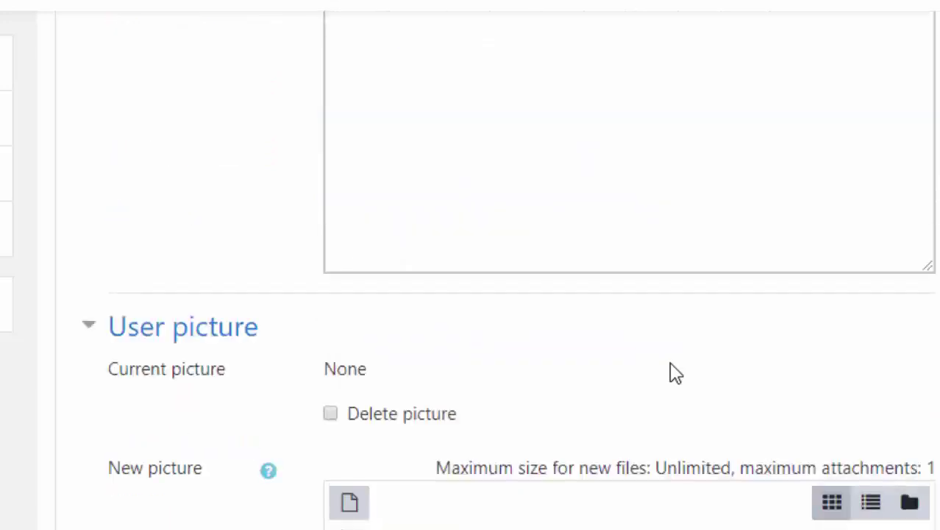
pyautogui.scroll(-4, 672, 372)
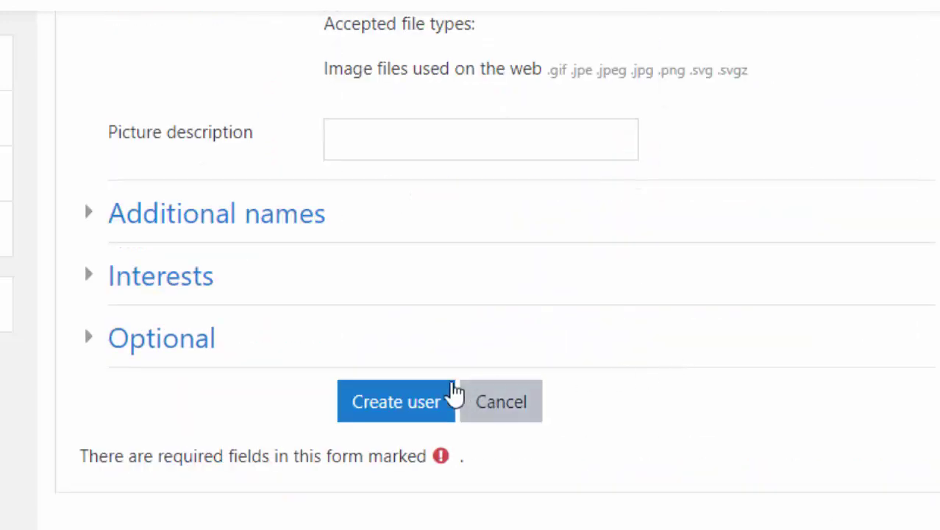
# - Save the new account with Create user
pyautogui.click(409, 410)
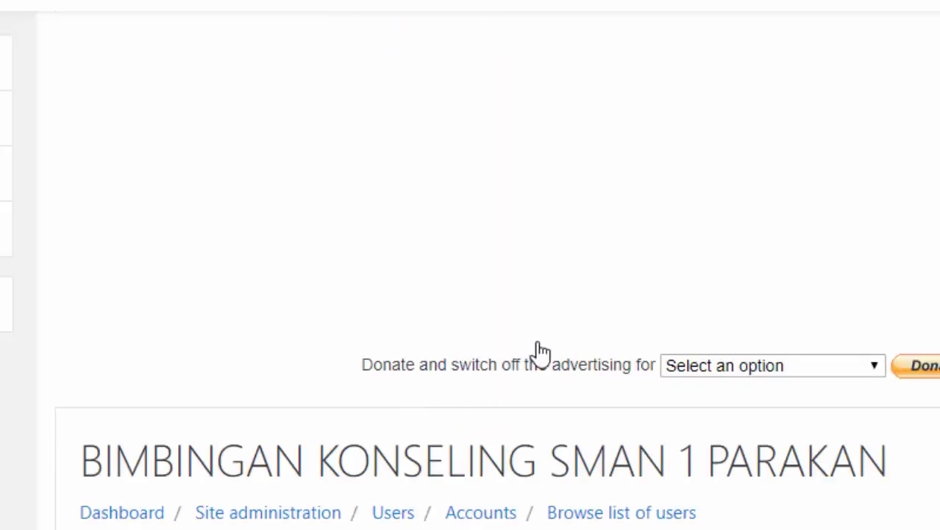
pyautogui.scroll(-3, 594, 300)
pyautogui.scroll(-5, 595, 296)
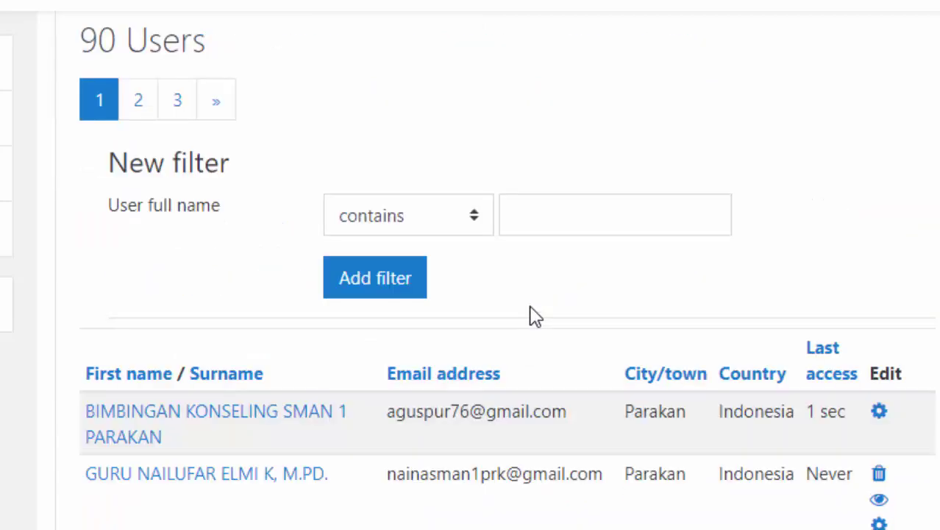
pyautogui.scroll(-3, 534, 316)
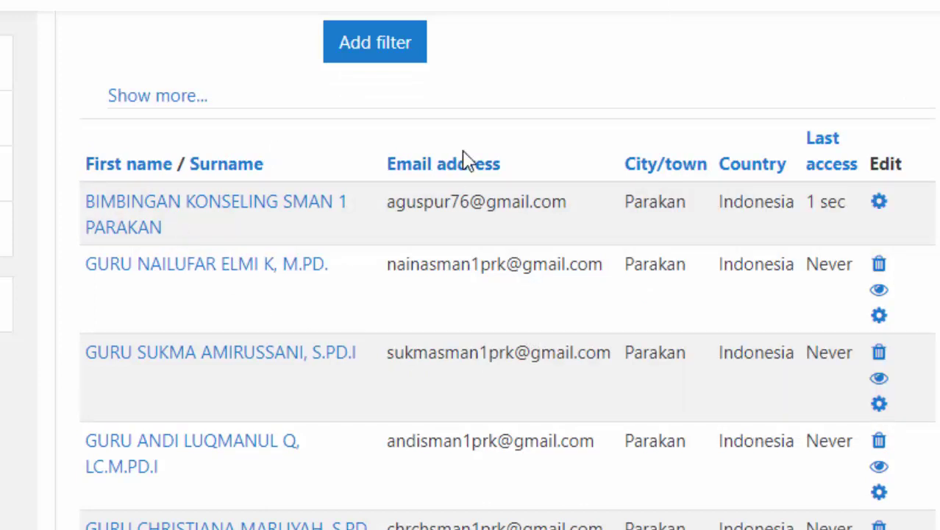
pyautogui.scroll(5, 464, 158)
# - Filter the user list by part of the new user's surname in User full name contains
pyautogui.click(558, 332)
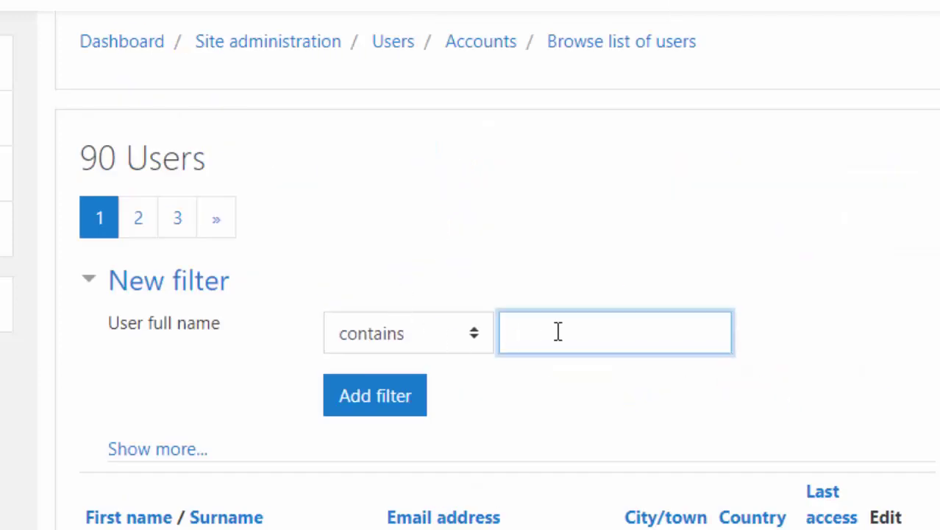
pyautogui.write('purwanto')
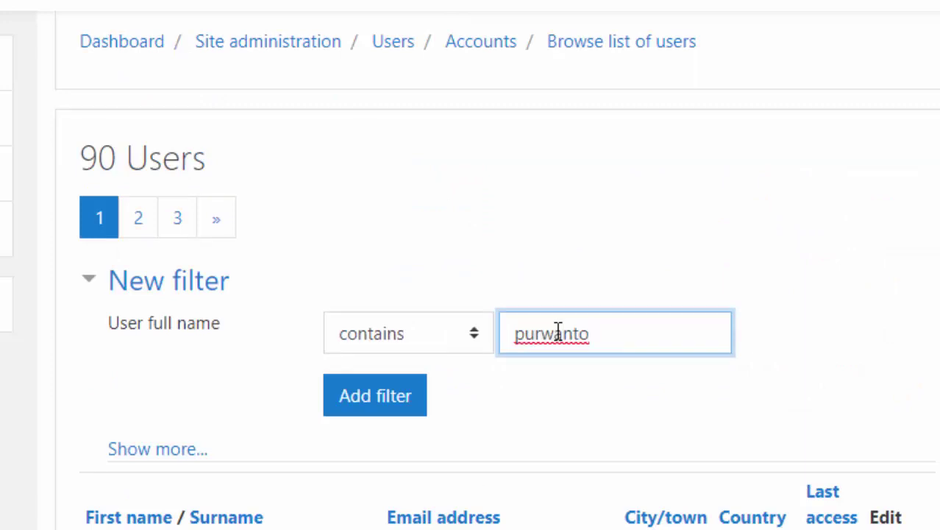
pyautogui.press('Return')
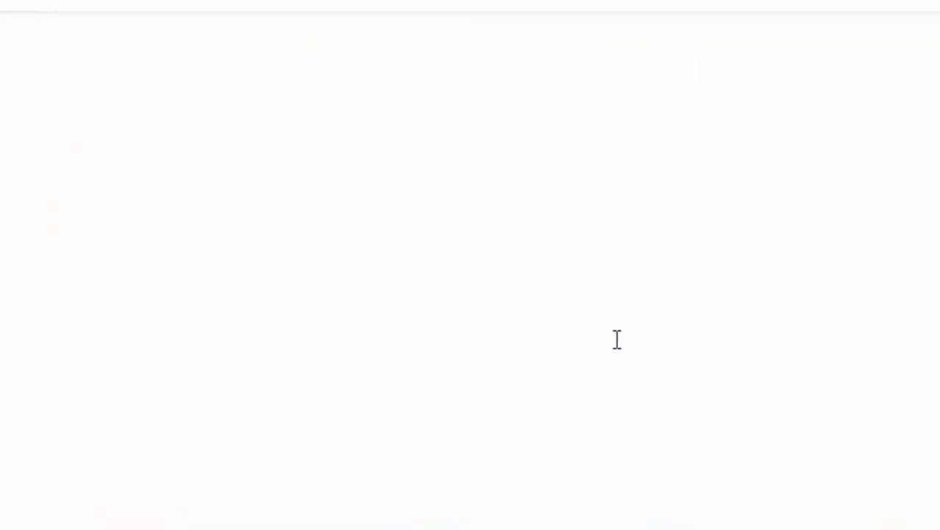
# - Delete the single filtered XII MIPA 1 account and confirm the deletion
pyautogui.scroll(-8, 653, 347)
pyautogui.scroll(-3, 655, 344)
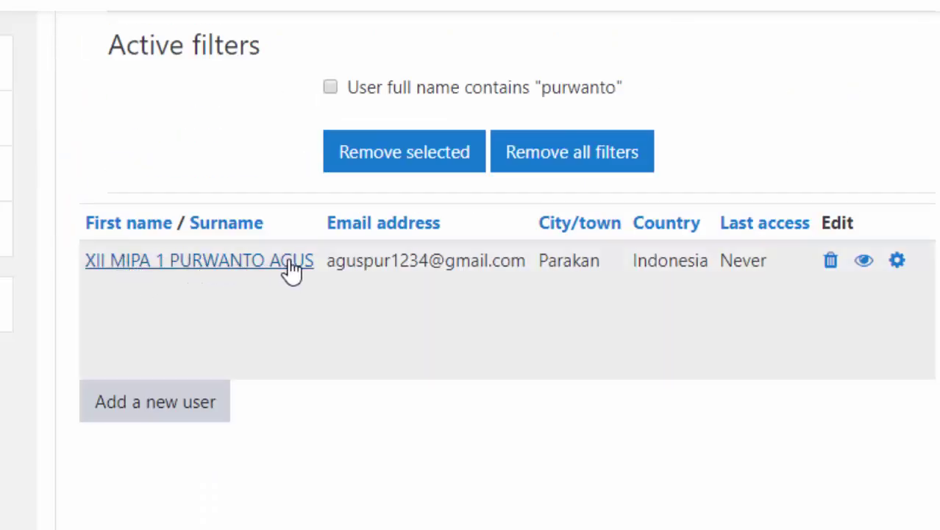
pyautogui.scroll(1, 290, 270)
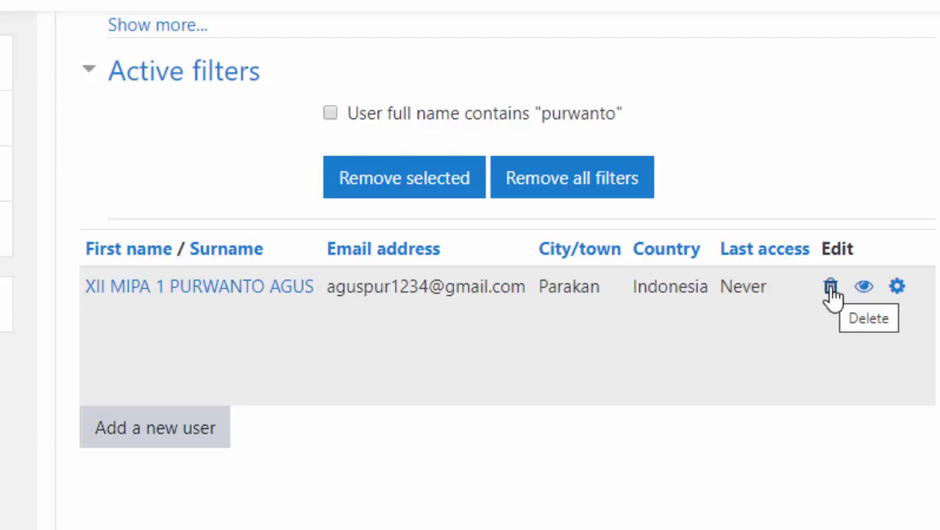
pyautogui.click(830, 289)
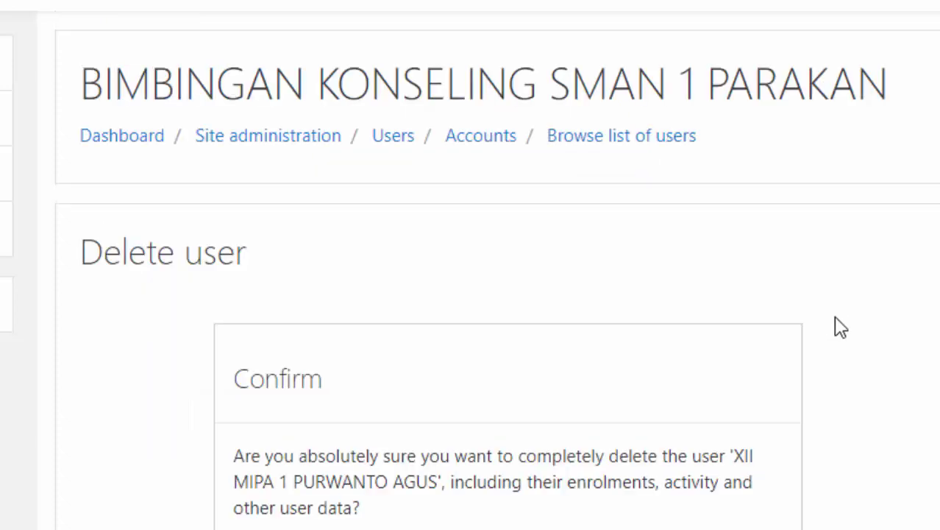
pyautogui.scroll(-5, 810, 353)
pyautogui.click(657, 248)
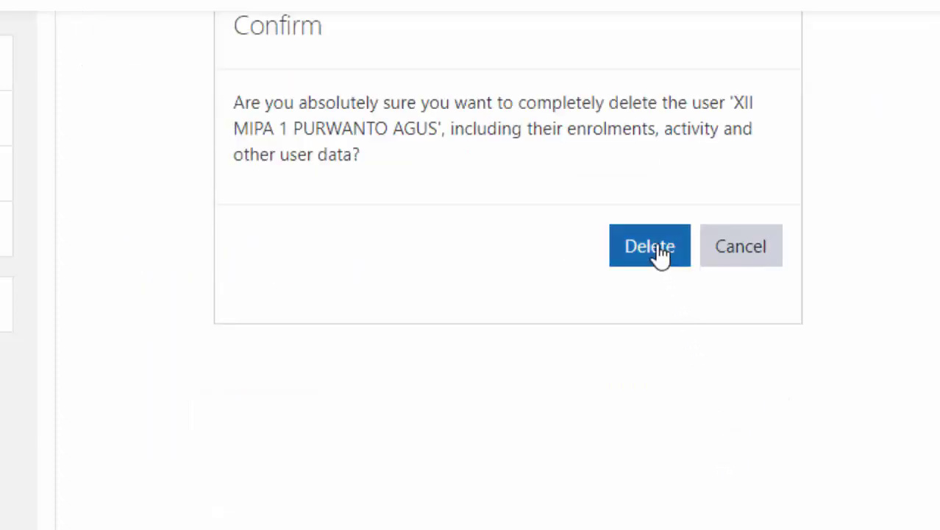